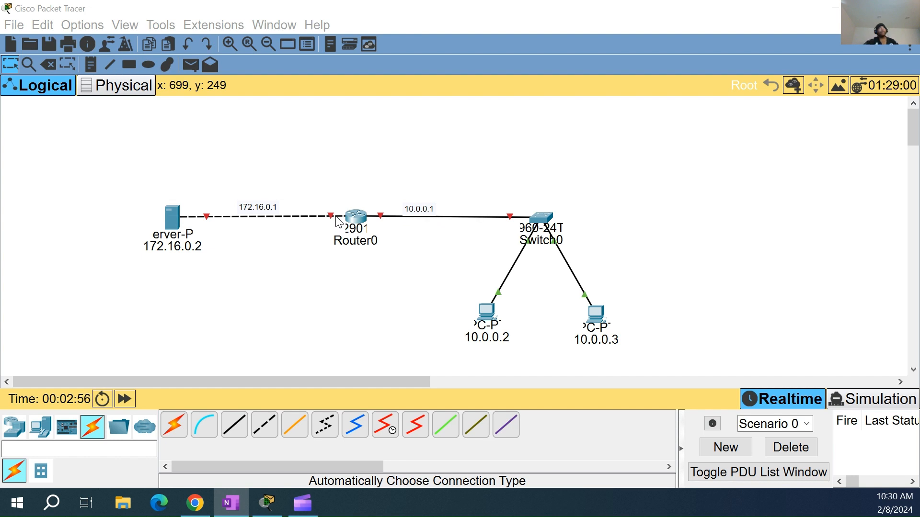
Turn on the GigabitEthernet0/0 port in Router0's interface configuration
{"action": "left_click", "coordinate": [352, 226]}
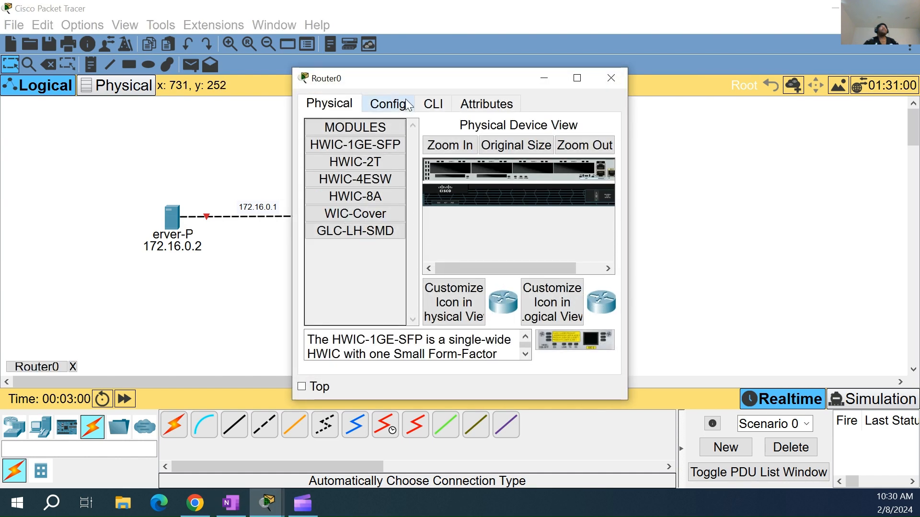
{"action": "left_click", "coordinate": [388, 103]}
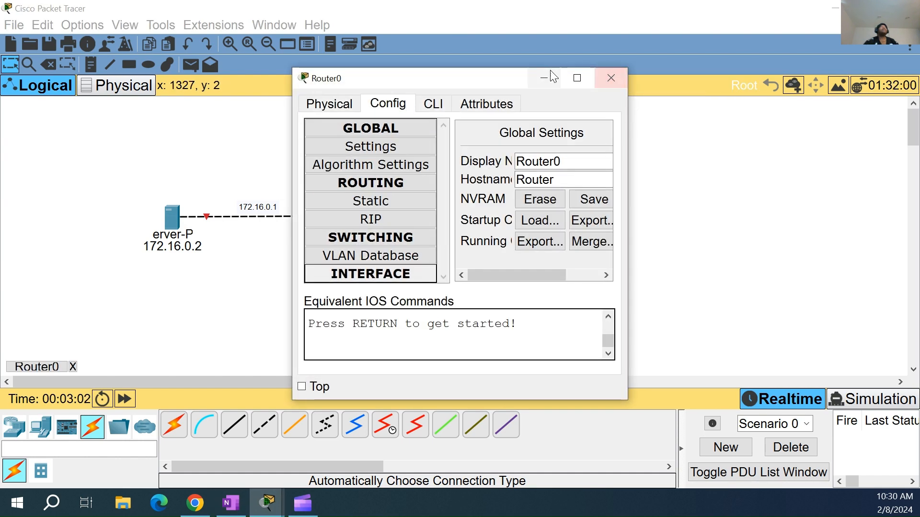
{"action": "left_click", "coordinate": [577, 78]}
{"action": "left_click", "coordinate": [115, 210]}
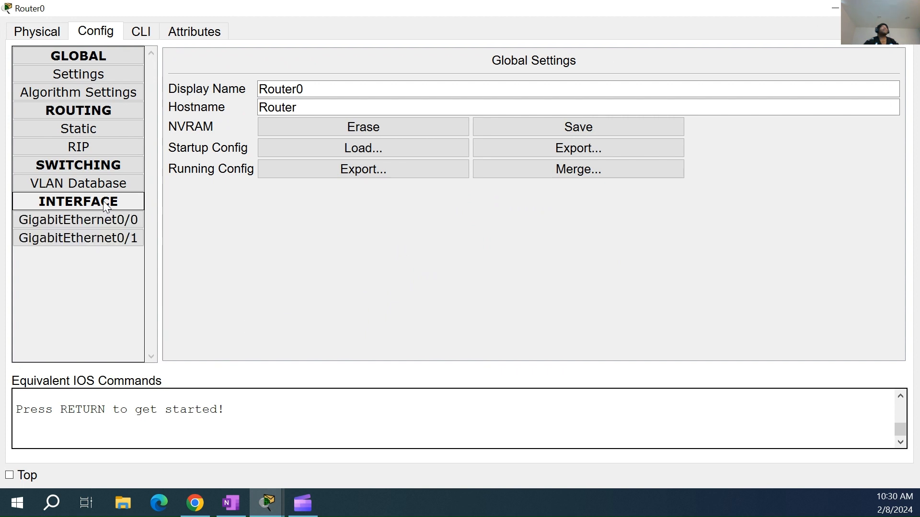
{"action": "left_click", "coordinate": [77, 220]}
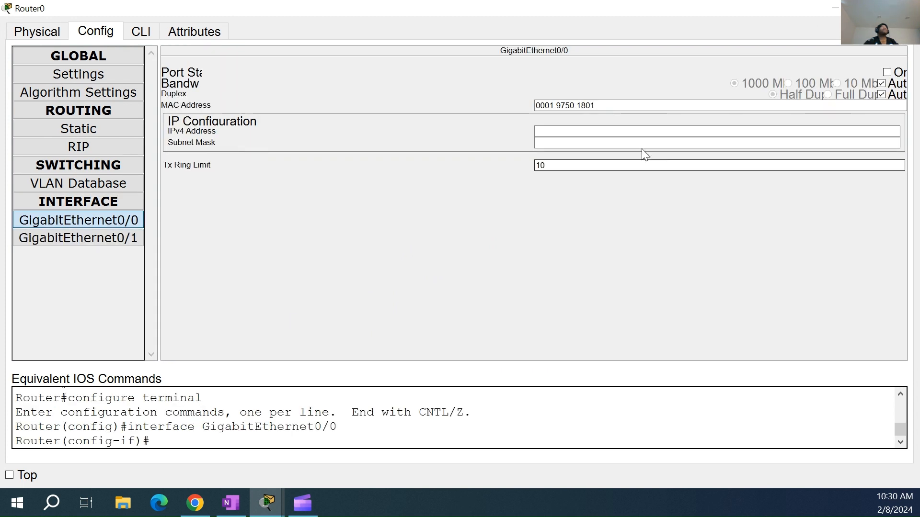
{"action": "left_click", "coordinate": [886, 72]}
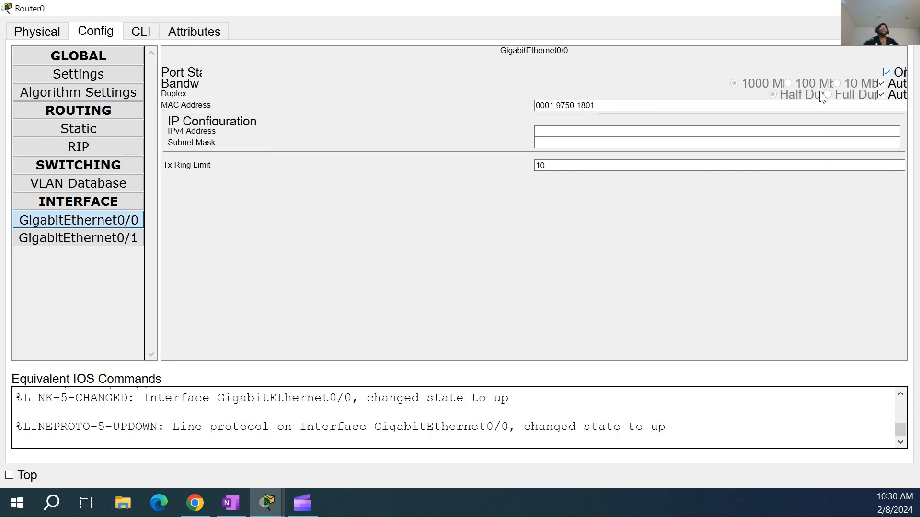
Assign GigabitEthernet0/0 the IPv4 address 172.16.0.1 with subnet mask 255.255.0.0
{"action": "left_click", "coordinate": [592, 133]}
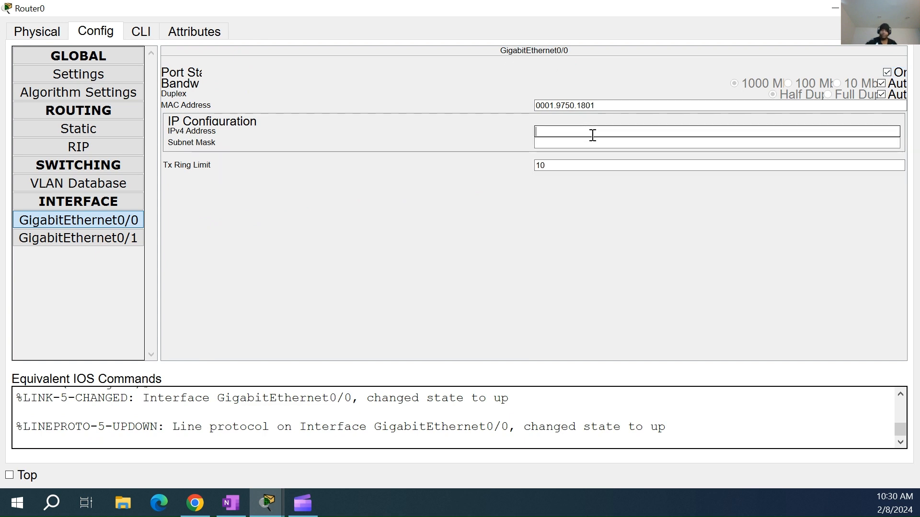
{"action": "type", "text": "172.16.0.1"}
{"action": "left_click", "coordinate": [578, 144]}
{"action": "left_click", "coordinate": [646, 139]}
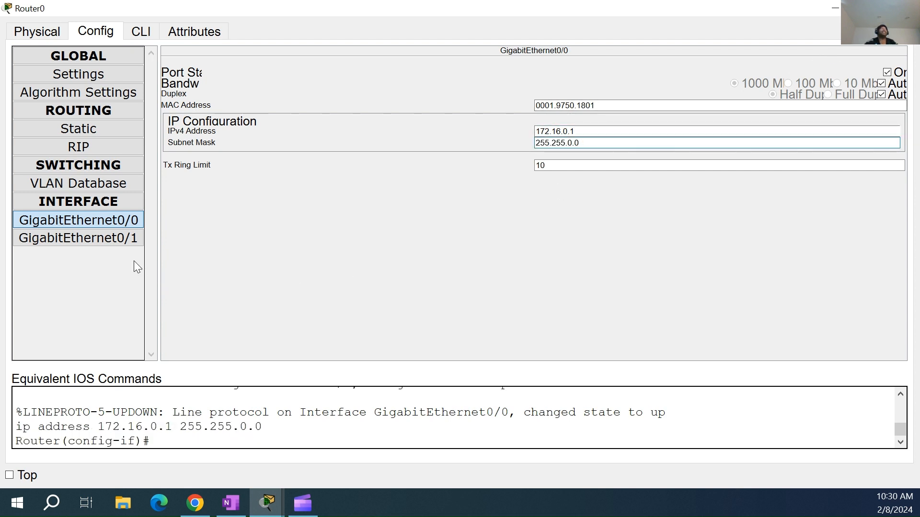
Turn on Router0's GigabitEthernet0/1 port and assign it IPv4 address 10.0.0.1 with subnet mask 255.0.0.0
{"action": "left_click", "coordinate": [117, 243]}
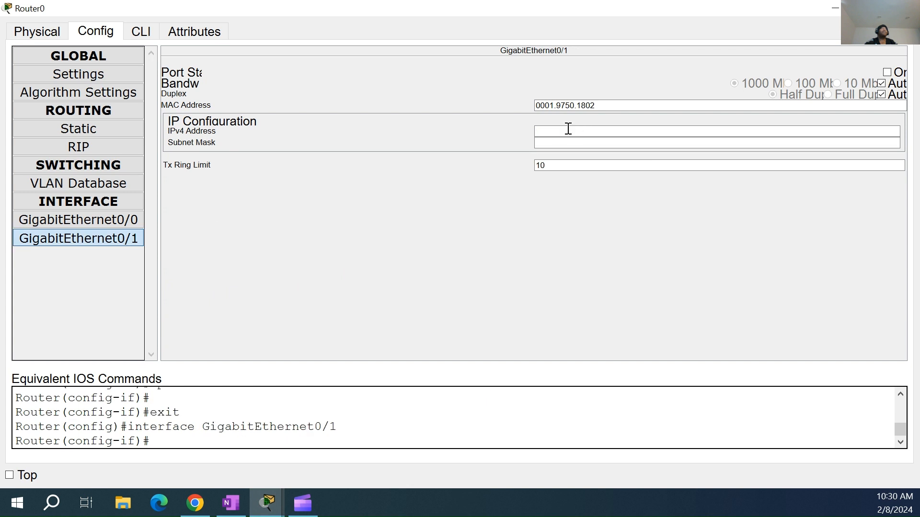
{"action": "left_click", "coordinate": [887, 72]}
{"action": "left_click", "coordinate": [679, 128]}
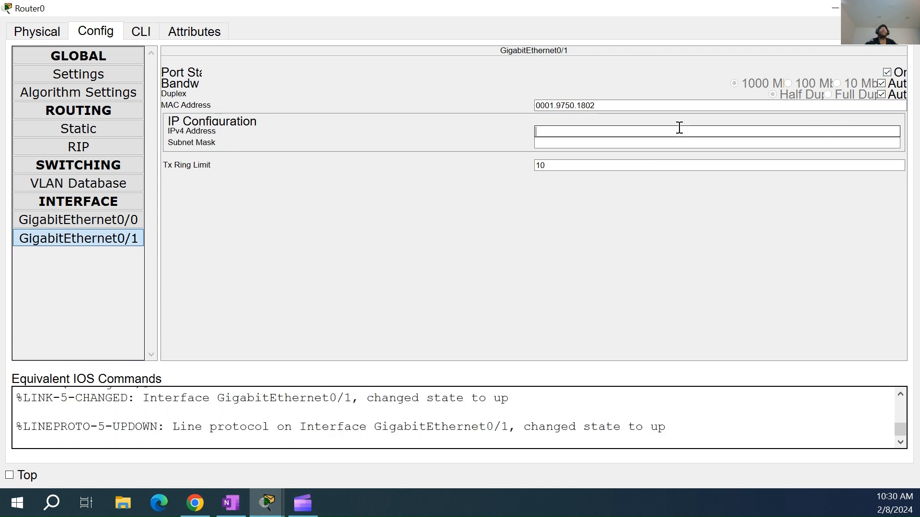
{"action": "type", "text": "10.0.0.1"}
{"action": "left_click", "coordinate": [675, 140]}
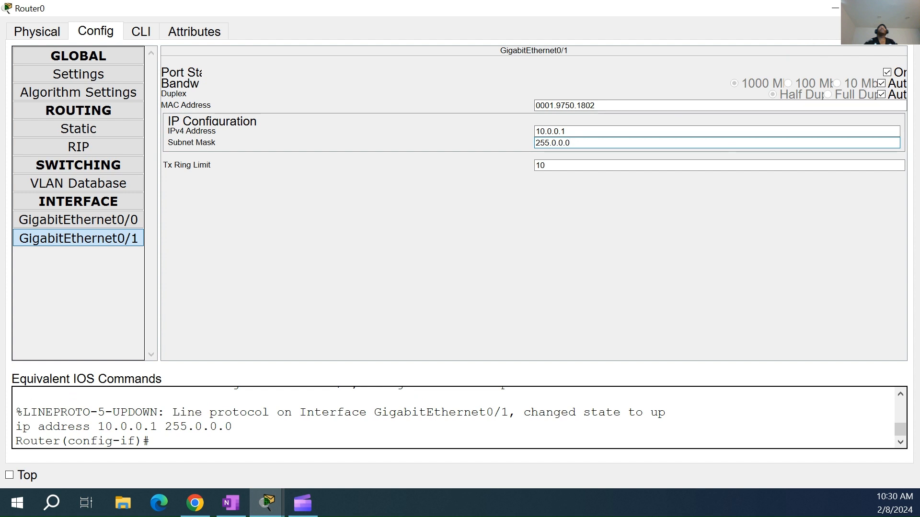
{"action": "left_click", "coordinate": [908, 9]}
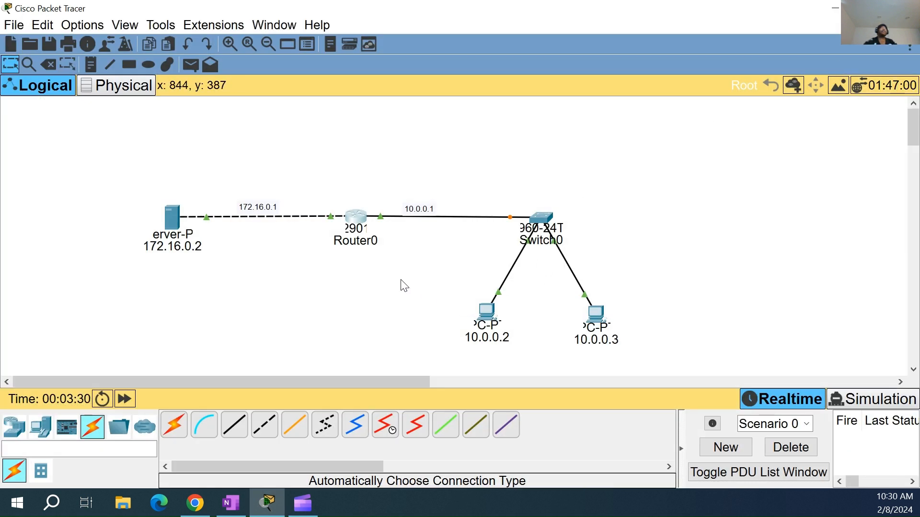
Give the PC labelled 10.0.0.2 the static IPv4 address 10.0.0.2 with subnet mask 255.0.0.0
{"action": "left_click", "coordinate": [487, 330]}
{"action": "left_click", "coordinate": [405, 105]}
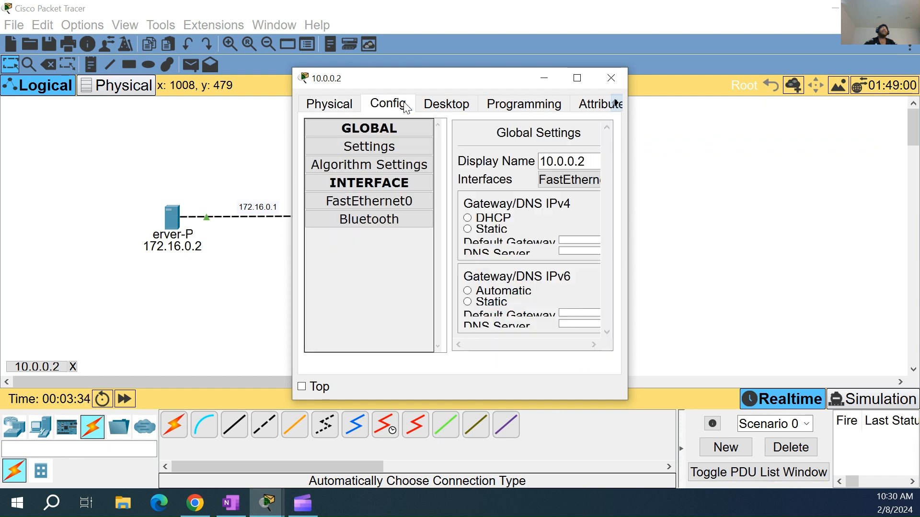
{"action": "left_click", "coordinate": [445, 104]}
{"action": "left_click", "coordinate": [393, 113]}
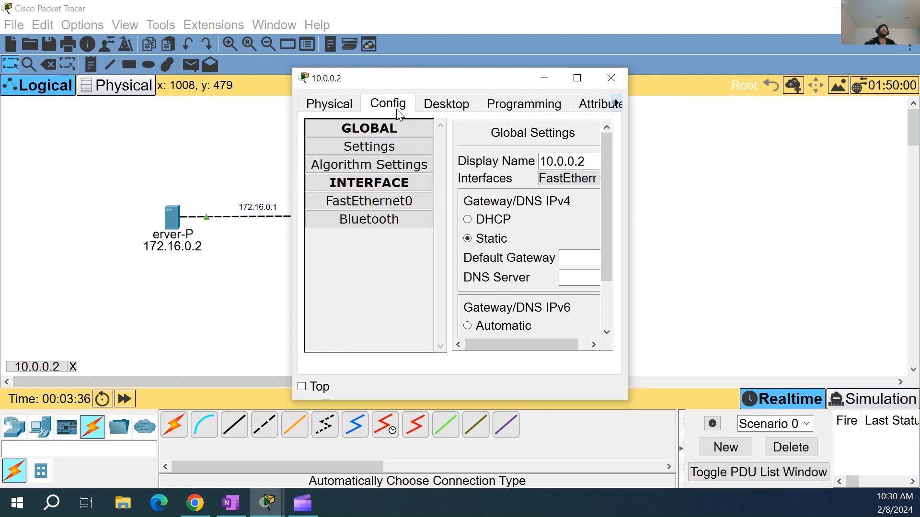
{"action": "left_click", "coordinate": [430, 104]}
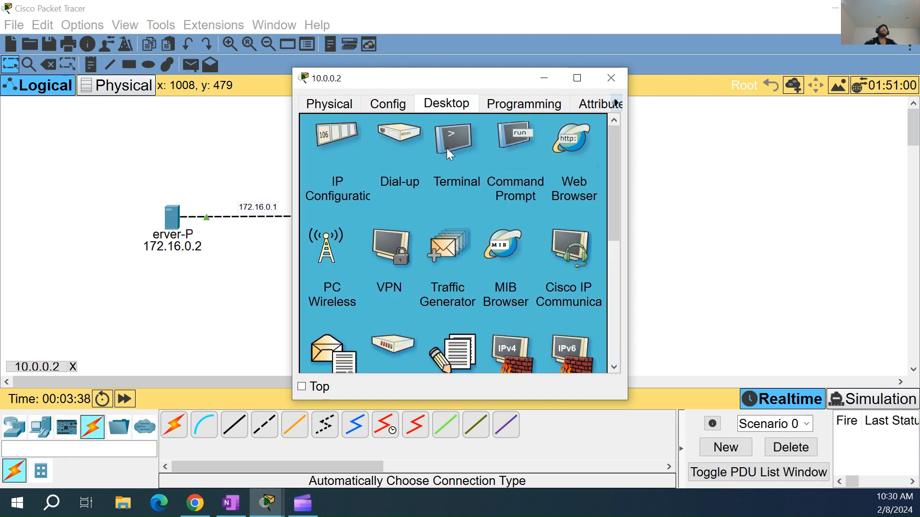
{"action": "left_click", "coordinate": [347, 163]}
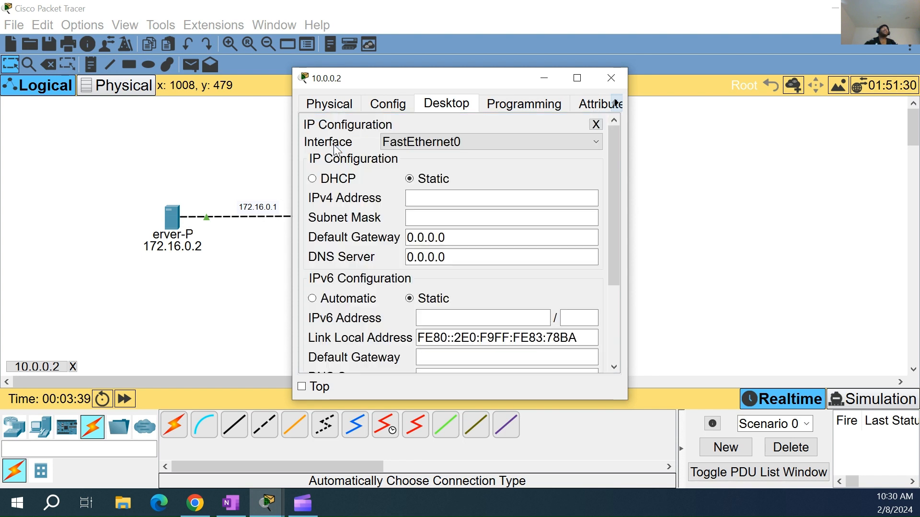
{"action": "left_click", "coordinate": [445, 197]}
{"action": "type", "text": "10."}
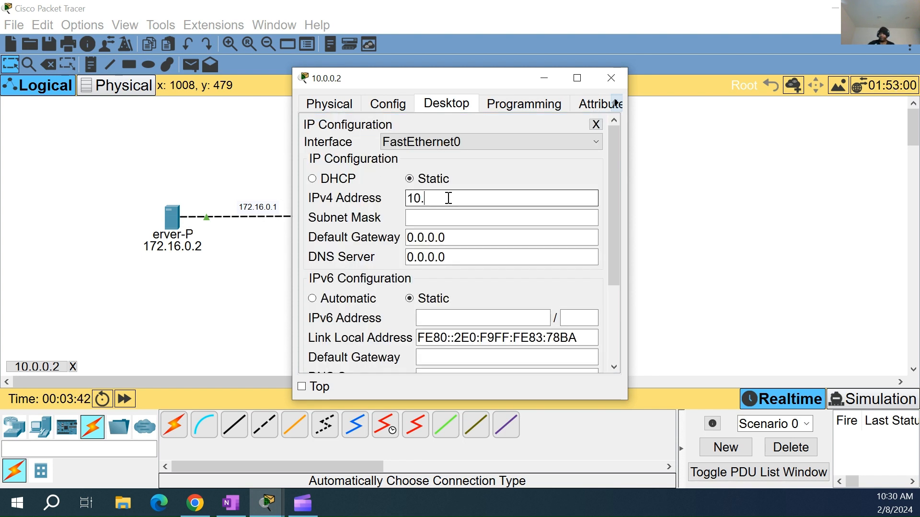
{"action": "type", "text": "0.0.2"}
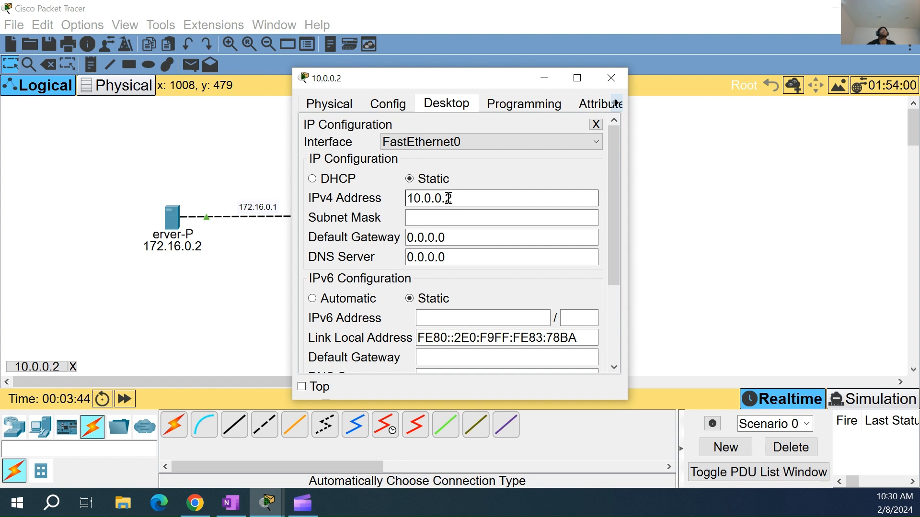
{"action": "left_click", "coordinate": [463, 223]}
{"action": "type", "text": "255.0.0.0"}
Set the default gateway of the PC labelled 10.0.0.2 to 10.0.0.1 and close its configuration
{"action": "left_click_drag", "start_coordinate": [455, 238], "coordinate": [390, 220]}
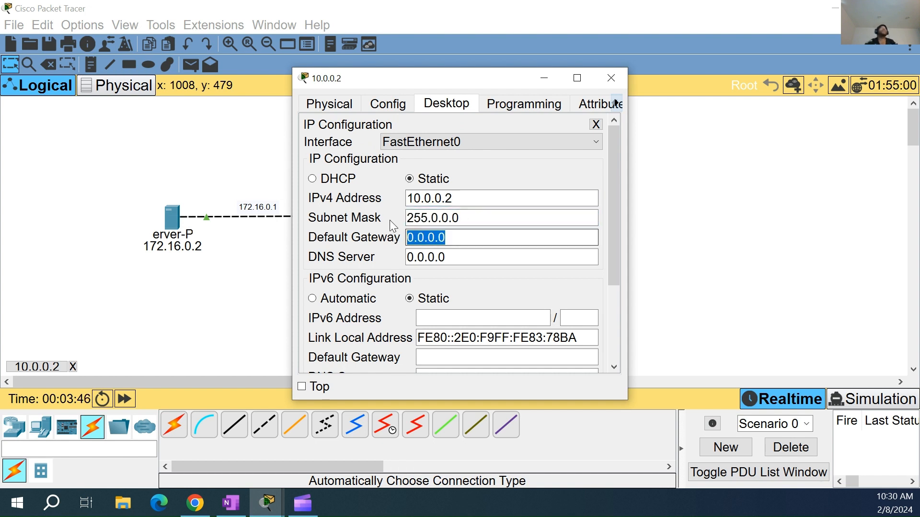
{"action": "left_click_drag", "start_coordinate": [469, 78], "coordinate": [714, 72]}
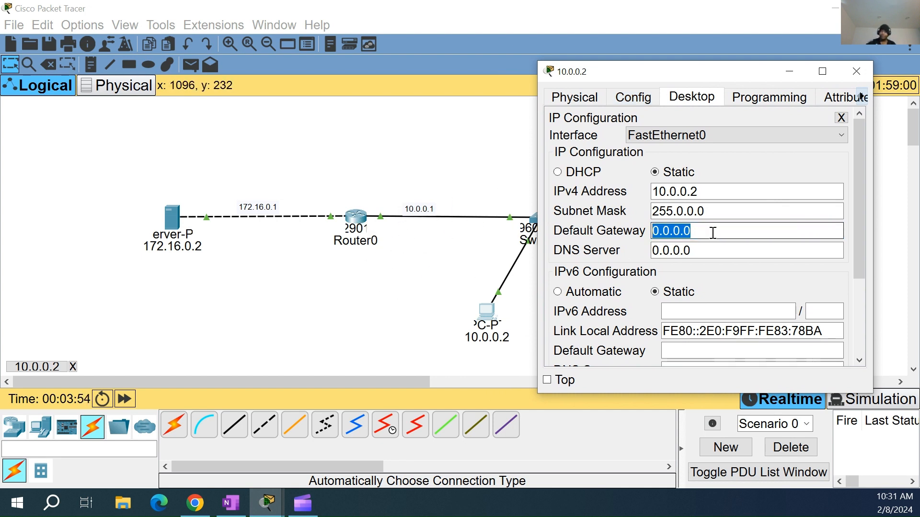
{"action": "type", "text": "10.0.0.1"}
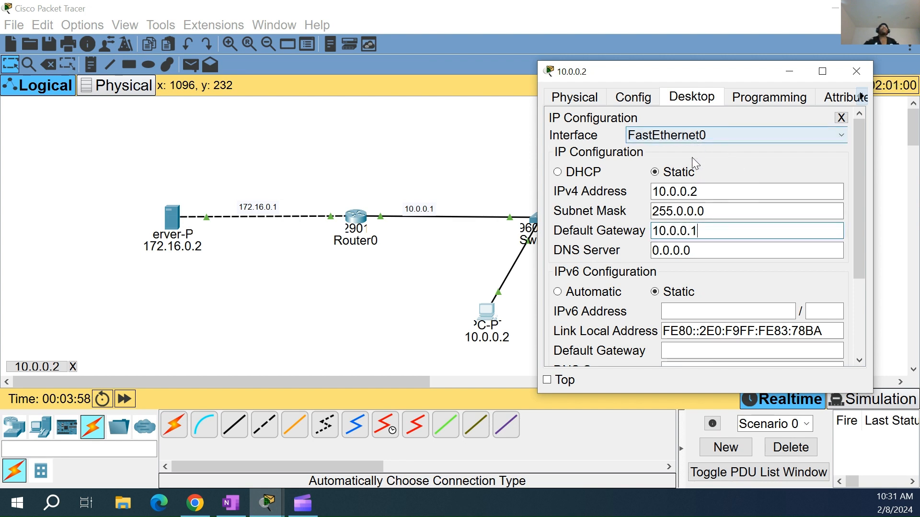
{"action": "left_click", "coordinate": [856, 71]}
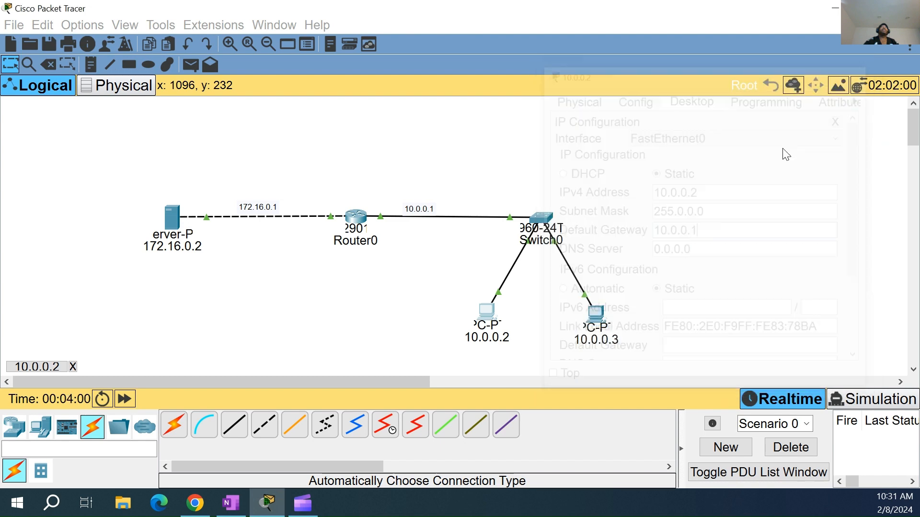
Give the PC labelled 10.0.0.3 the static IPv4 address 10.0.0.3
{"action": "left_click", "coordinate": [601, 311]}
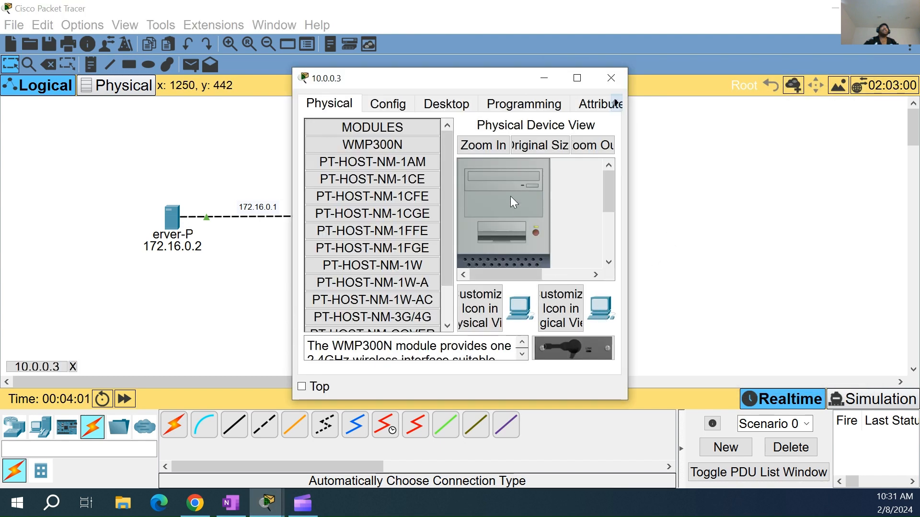
{"action": "left_click", "coordinate": [453, 103]}
{"action": "left_click", "coordinate": [337, 161]}
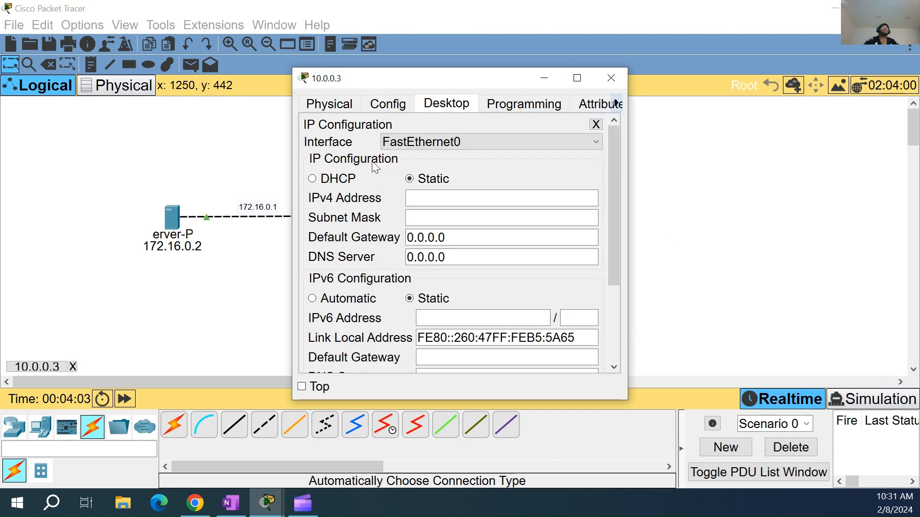
{"action": "left_click", "coordinate": [426, 198]}
{"action": "type", "text": "10.0.0.3"}
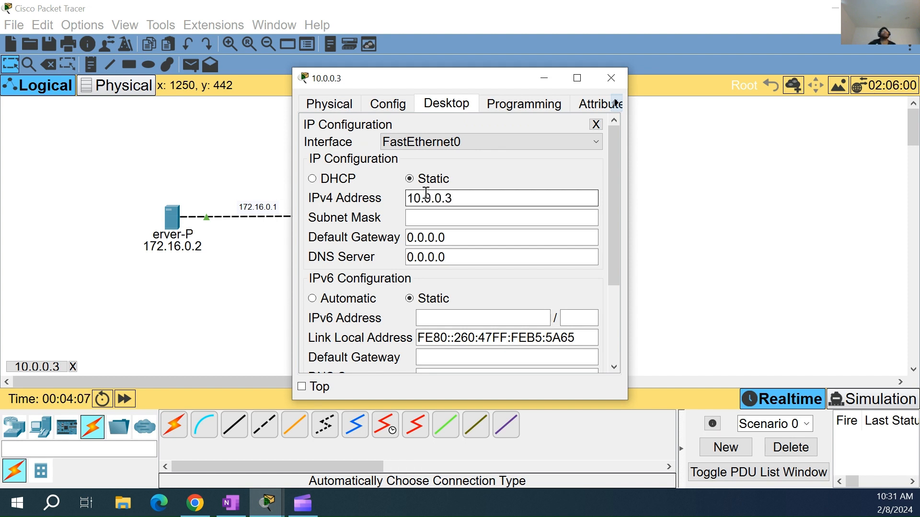
Set the subnet mask of the PC labelled 10.0.0.3 to 255.0.0.0 and its IPv4 default gateway to 10.0.0.1
{"action": "scroll", "coordinate": [394, 199], "scroll_direction": "down", "scroll_amount": 1}
{"action": "left_click_drag", "start_coordinate": [395, 84], "coordinate": [731, 62]}
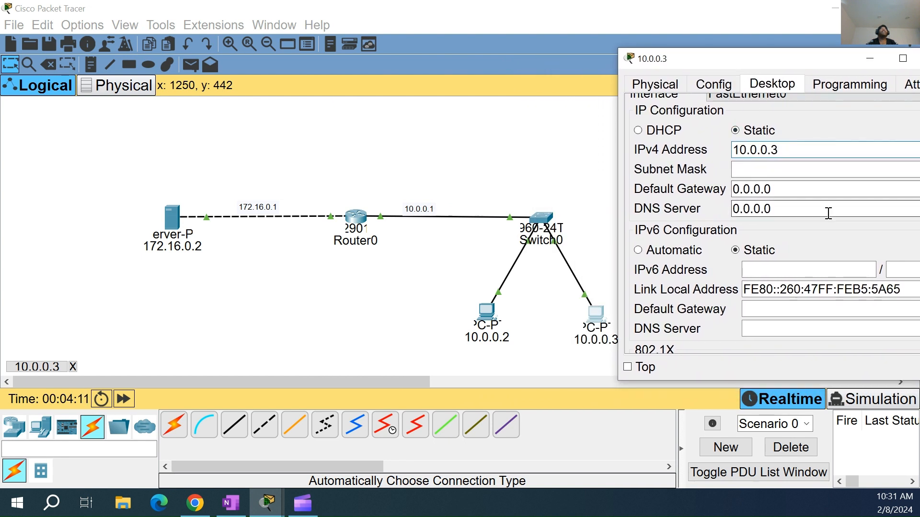
{"action": "left_click_drag", "start_coordinate": [789, 192], "coordinate": [709, 187]}
{"action": "type", "text": "10"}
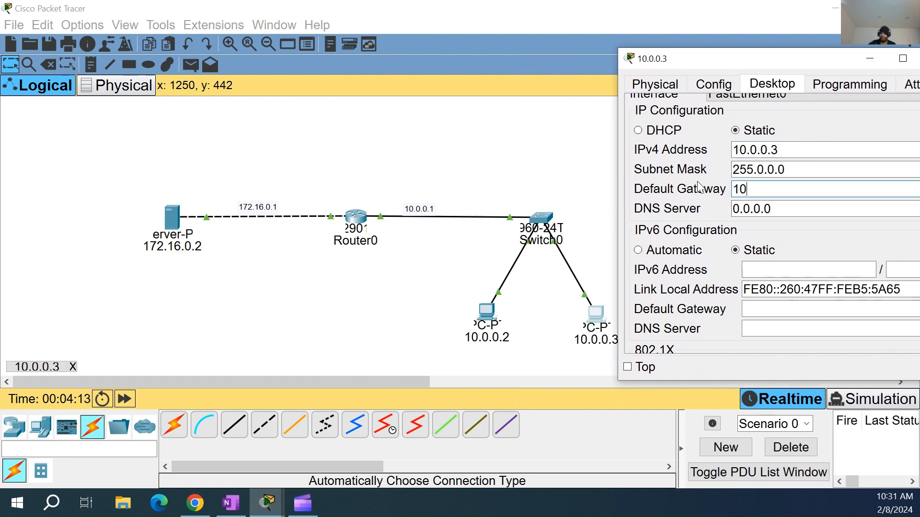
{"action": "type", "text": ".0.0.0.1"}
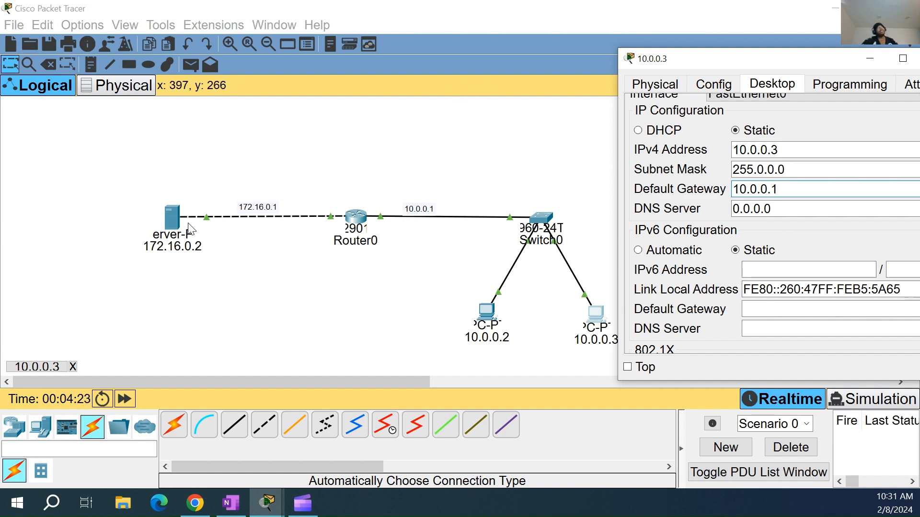
Assign the server's FastEthernet0 interface the static IPv4 address 172.16.0.2 with subnet mask 255.255.0.0
{"action": "left_click", "coordinate": [174, 215]}
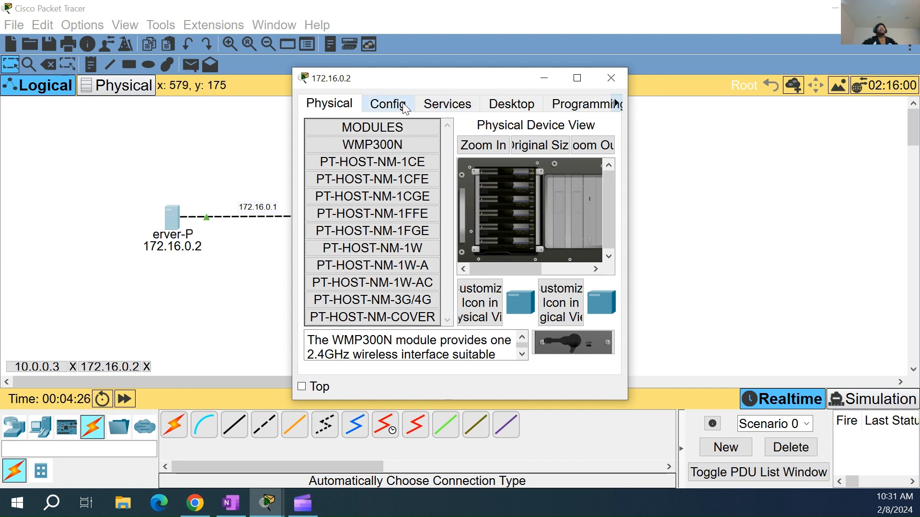
{"action": "left_click", "coordinate": [437, 104]}
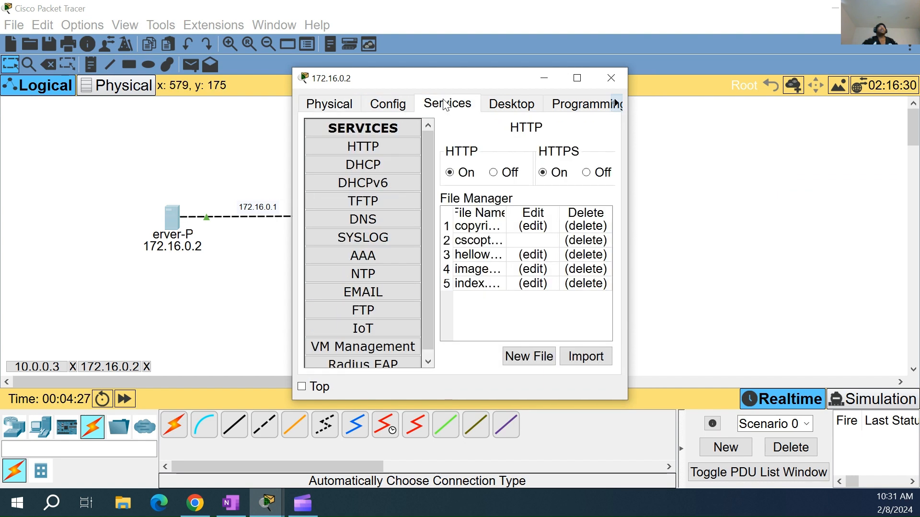
{"action": "left_click", "coordinate": [401, 107]}
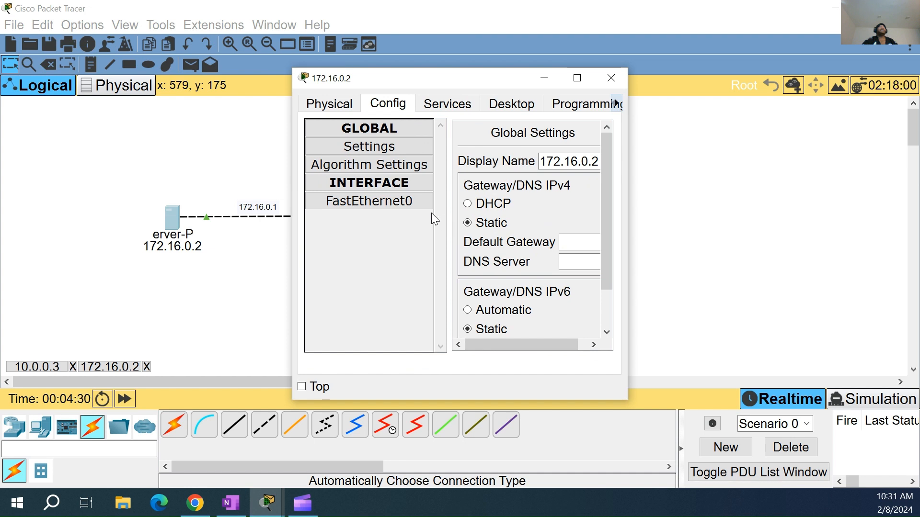
{"action": "left_click", "coordinate": [588, 239]}
{"action": "left_click", "coordinate": [395, 203]}
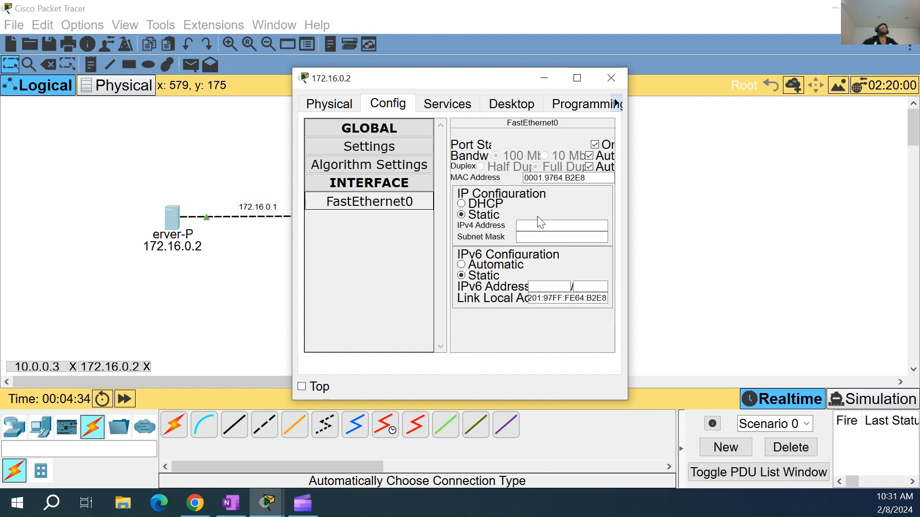
{"action": "left_click", "coordinate": [559, 225]}
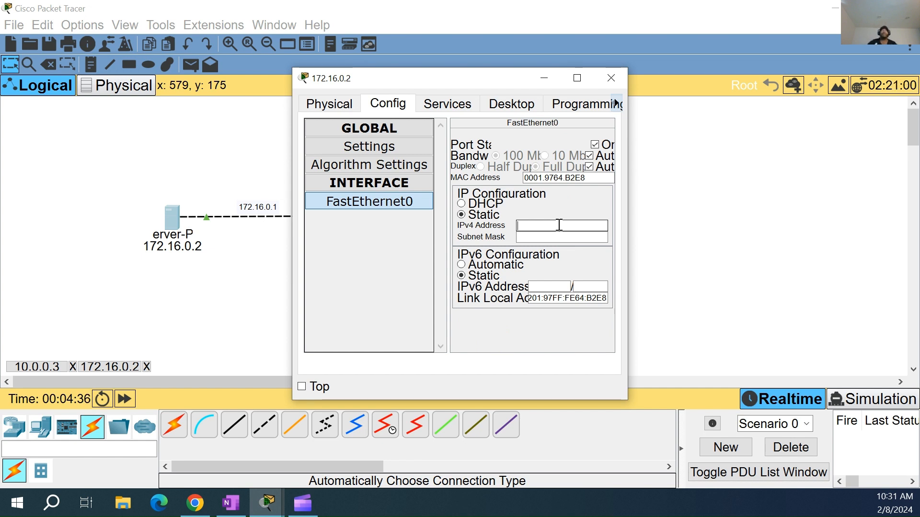
{"action": "type", "text": "172.16."}
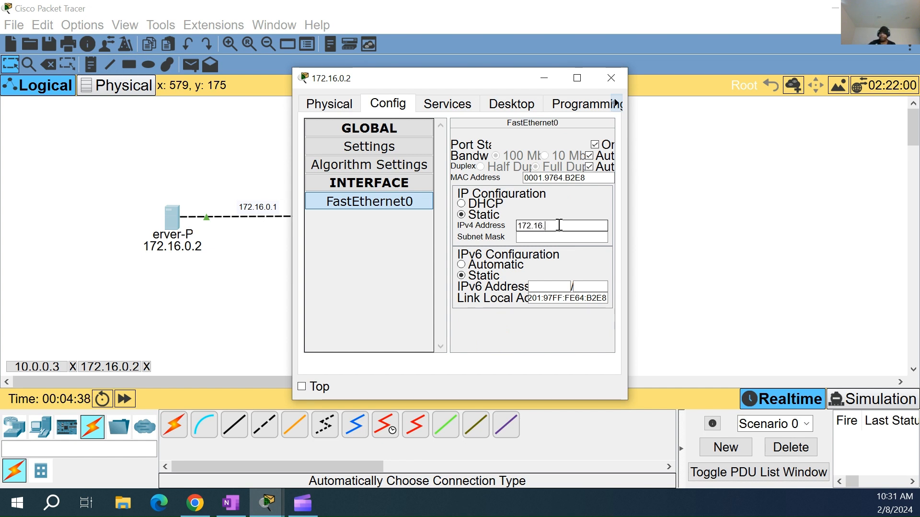
{"action": "type", "text": "0.2"}
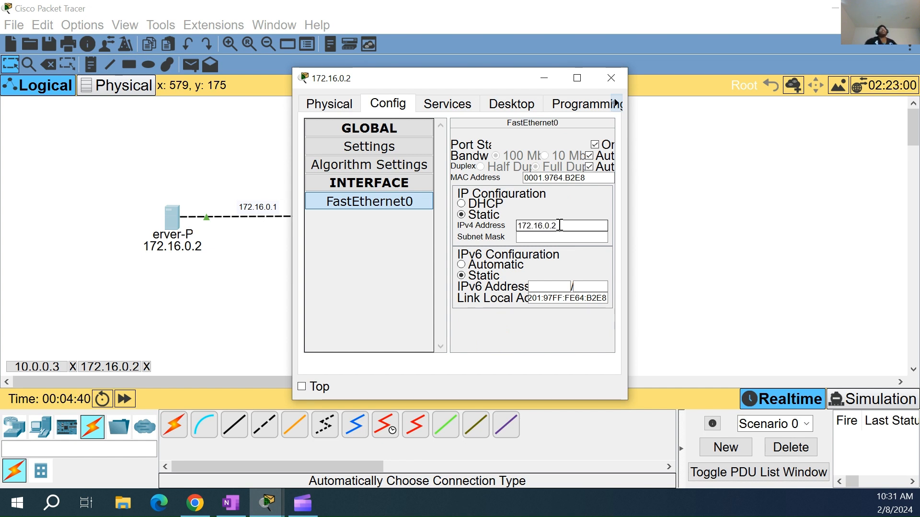
{"action": "left_click", "coordinate": [569, 237]}
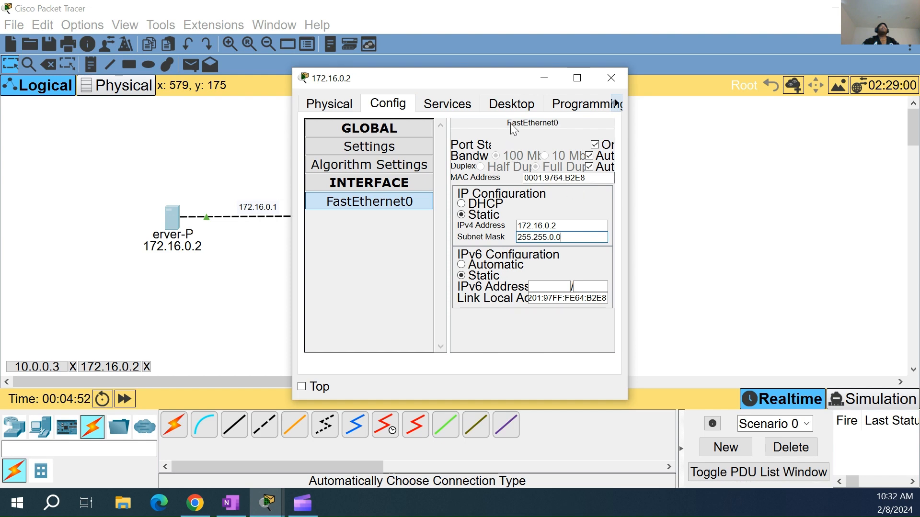
Set the server's IPv4 default gateway to 172.16.0.1 in its global settings
{"action": "left_click", "coordinate": [447, 104]}
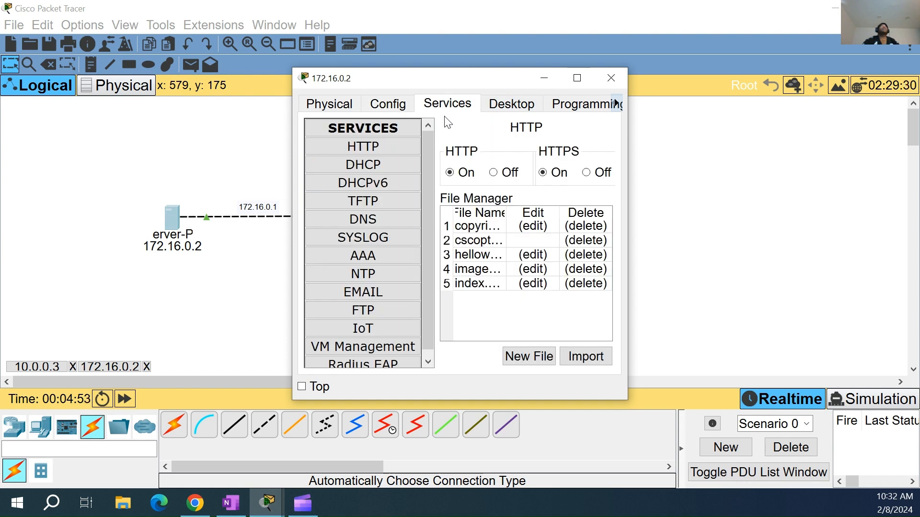
{"action": "left_click", "coordinate": [402, 111]}
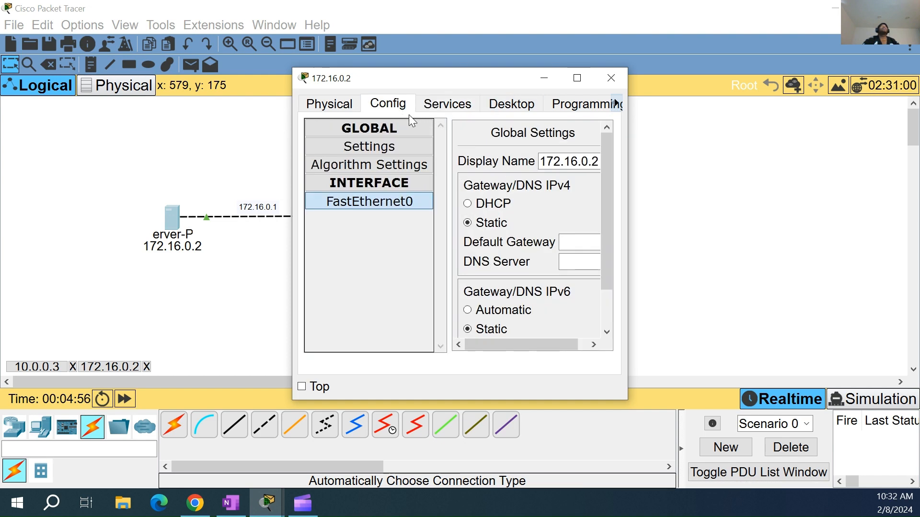
{"action": "left_click", "coordinate": [582, 244]}
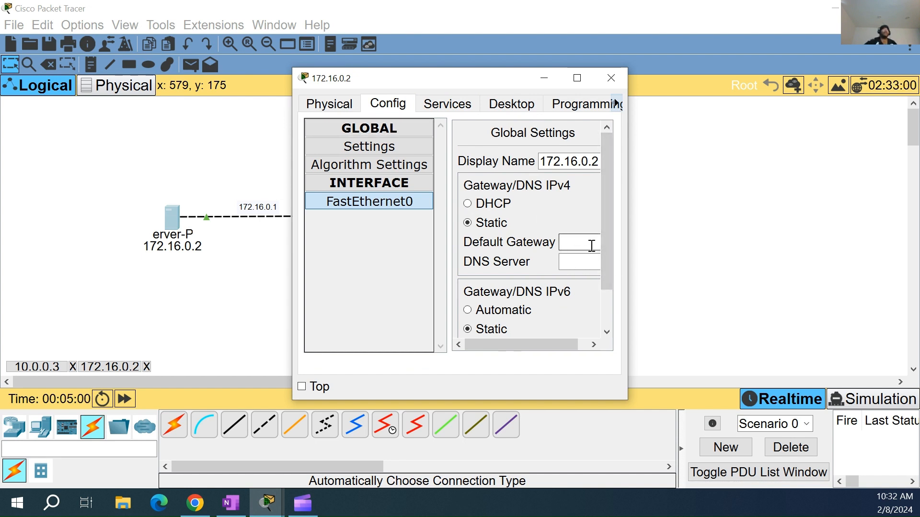
{"action": "type", "text": "172"}
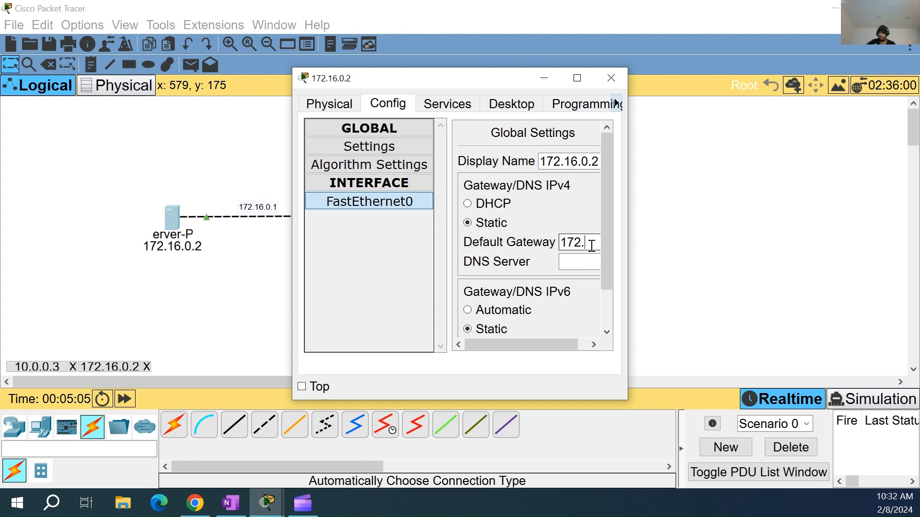
{"action": "type", "text": ".16.0.1"}
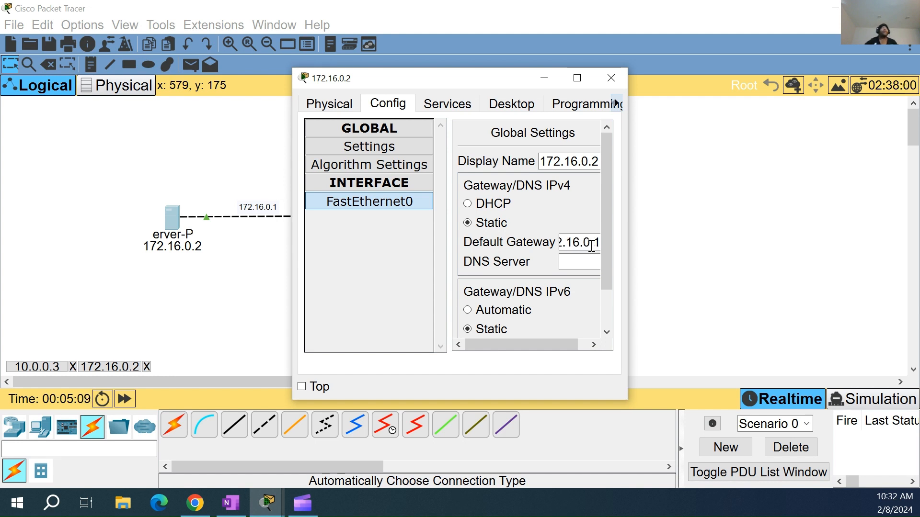
Set the domain name of the server's EMAIL service to gmail.com
{"action": "left_click", "coordinate": [447, 106]}
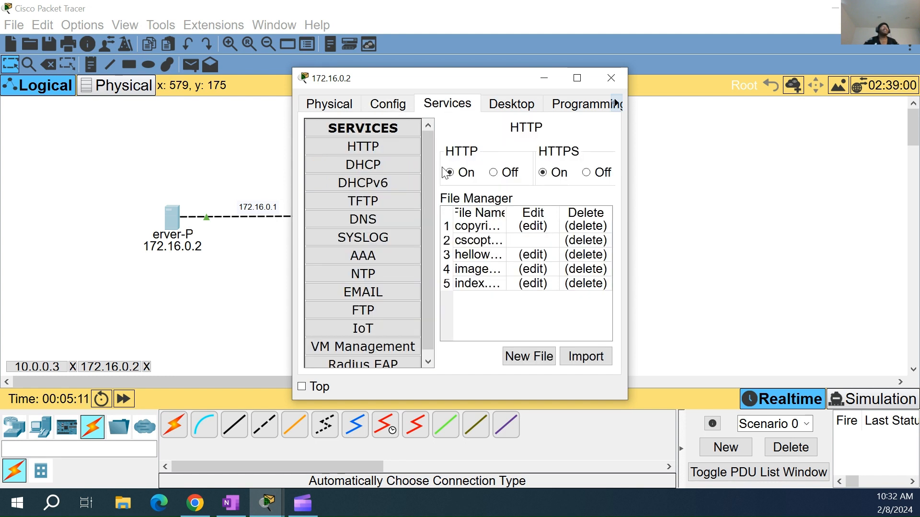
{"action": "left_click", "coordinate": [376, 292]}
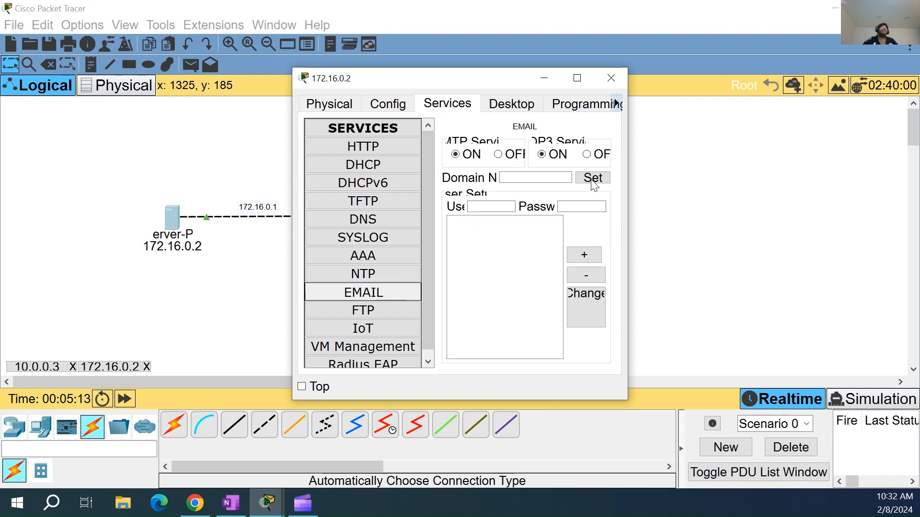
{"action": "left_click", "coordinate": [576, 78]}
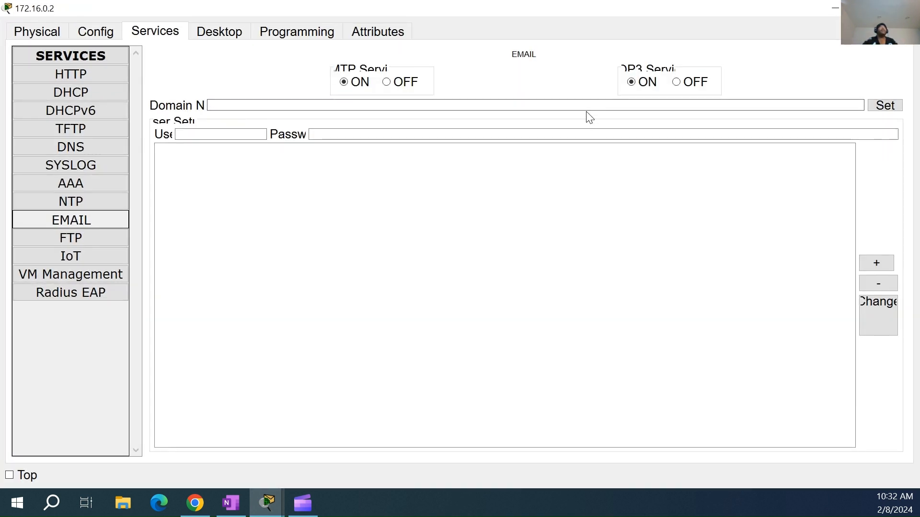
{"action": "left_click", "coordinate": [587, 106]}
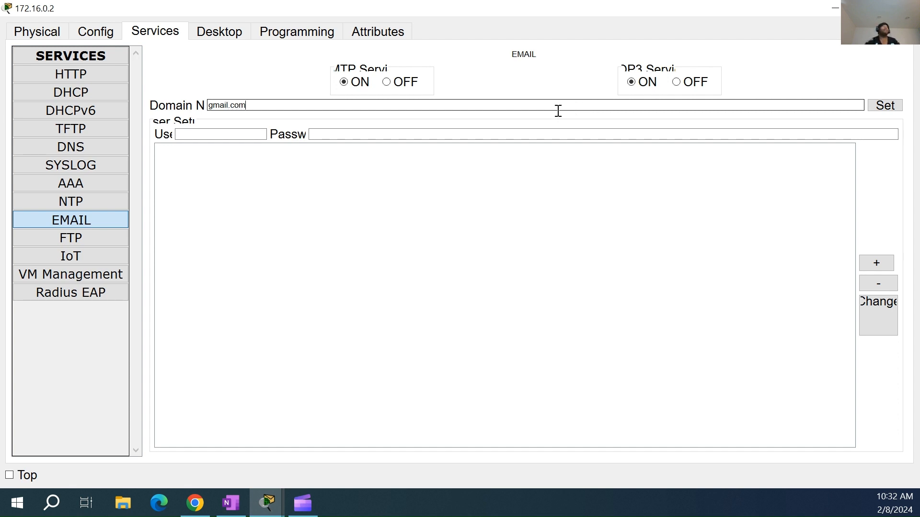
{"action": "left_click", "coordinate": [497, 110]}
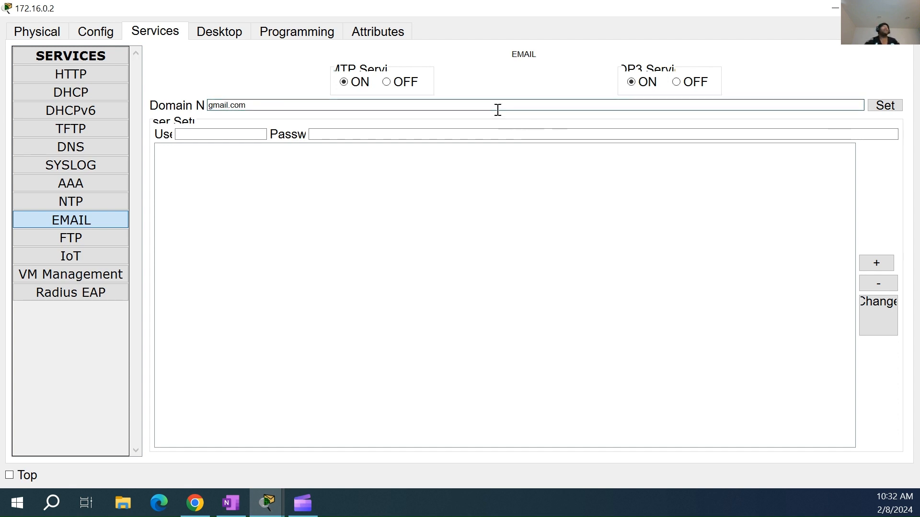
{"action": "left_click", "coordinate": [886, 108]}
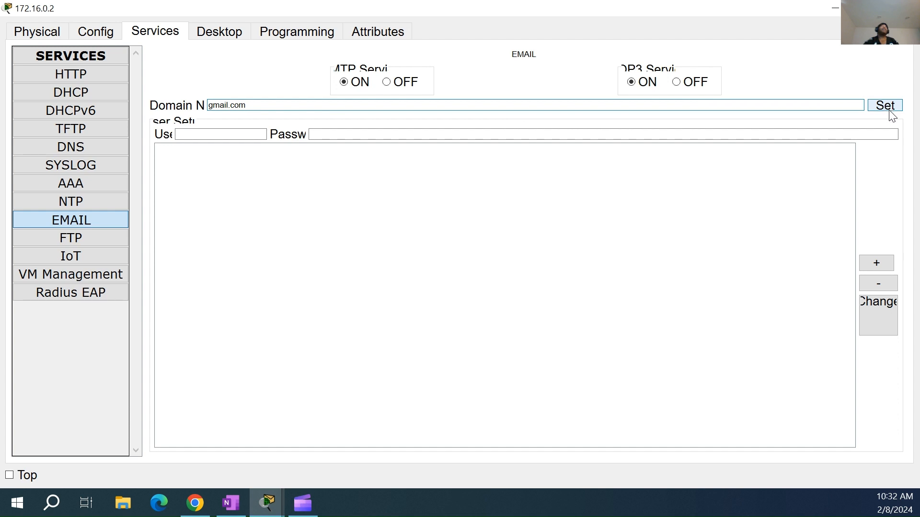
Add the mail account User1 with its account password to the server's EMAIL service
{"action": "left_click", "coordinate": [240, 134]}
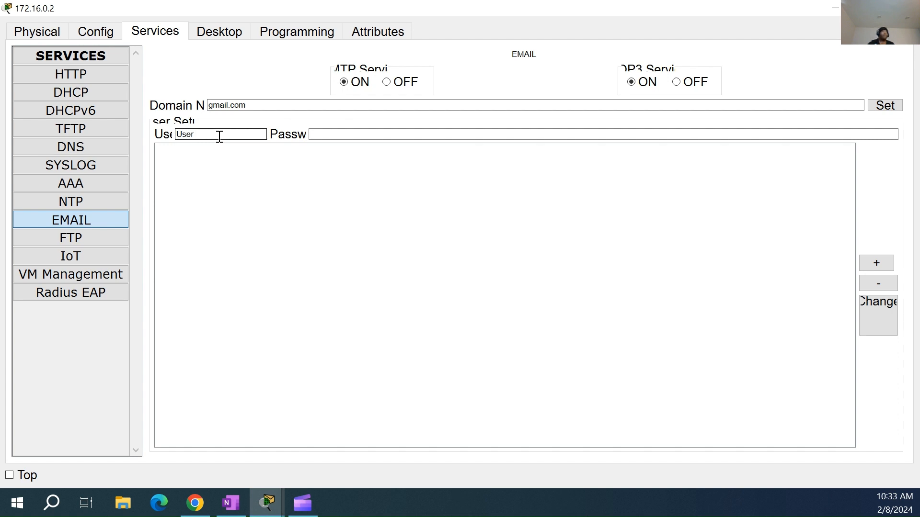
{"action": "key", "text": "Tab"}
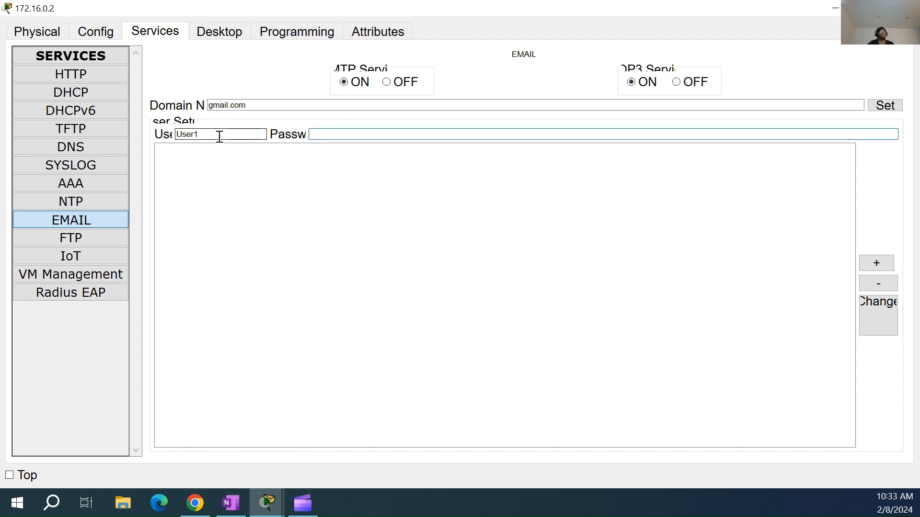
{"action": "type", "text": "123"}
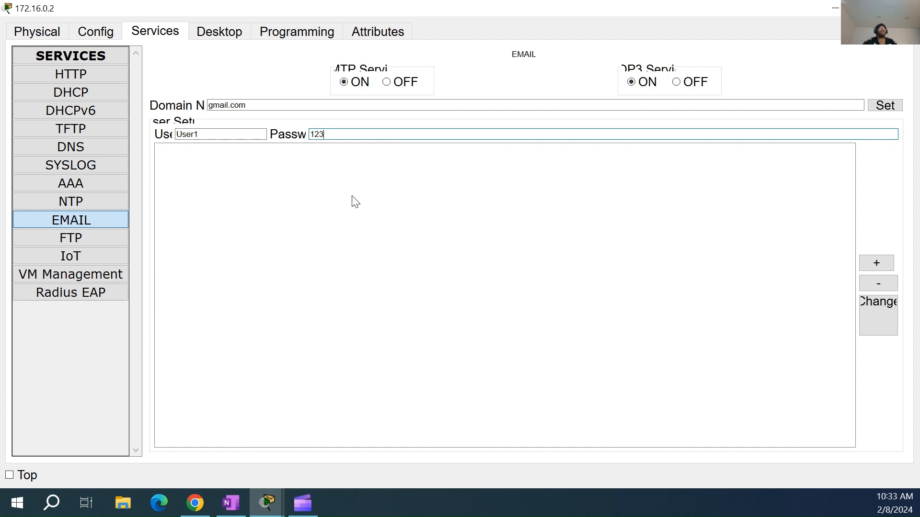
{"action": "left_click", "coordinate": [868, 264]}
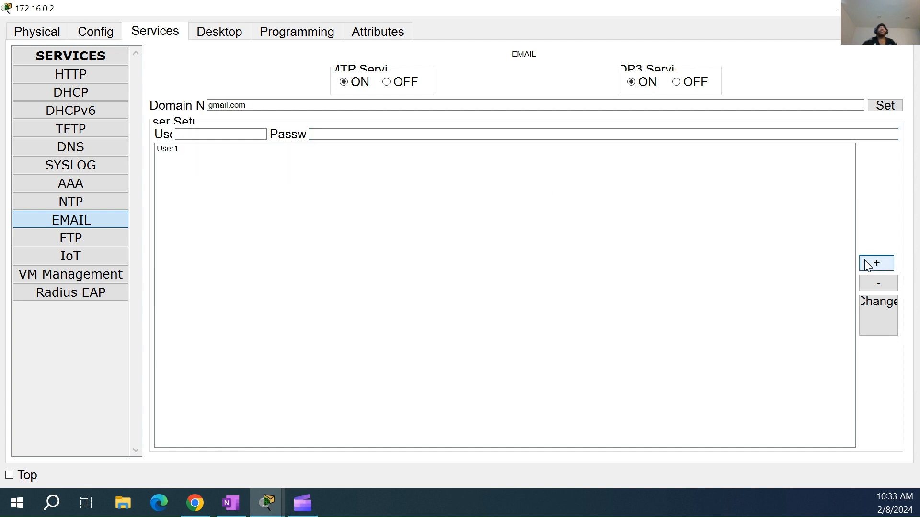
Add a second mail account, User2, with its account password and close the server's configuration
{"action": "left_click", "coordinate": [240, 135]}
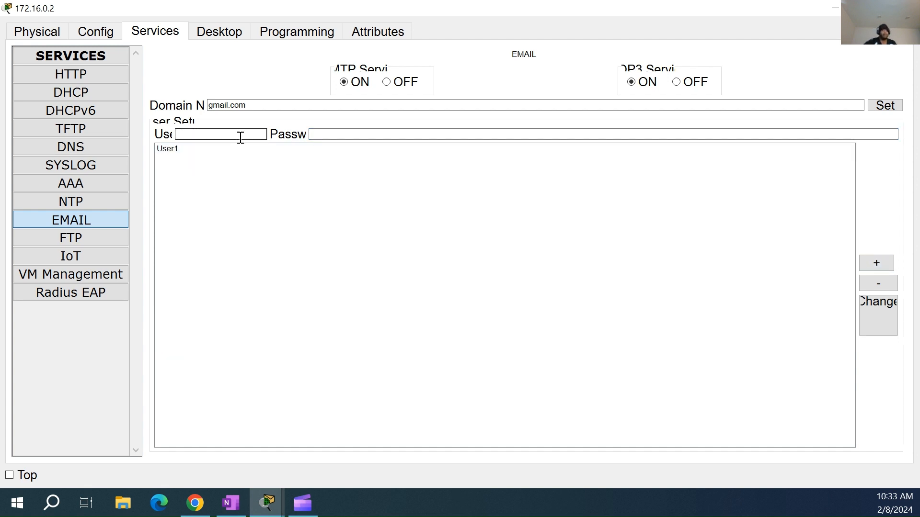
{"action": "type", "text": "User2"}
{"action": "key", "text": "Tab"}
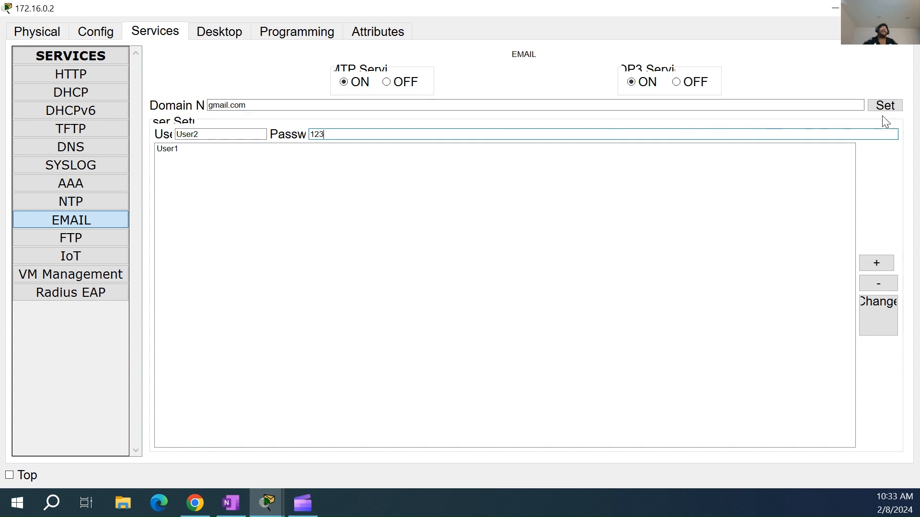
{"action": "left_click", "coordinate": [886, 263]}
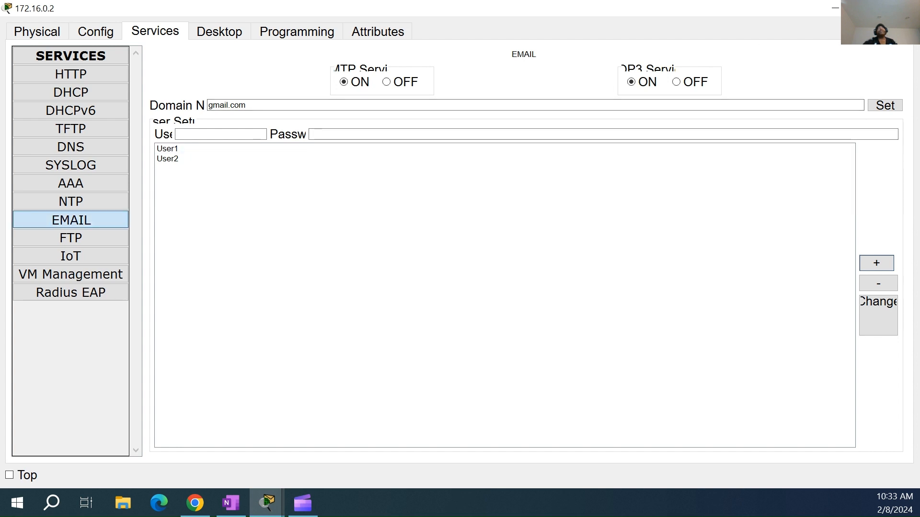
{"action": "left_click", "coordinate": [909, 7]}
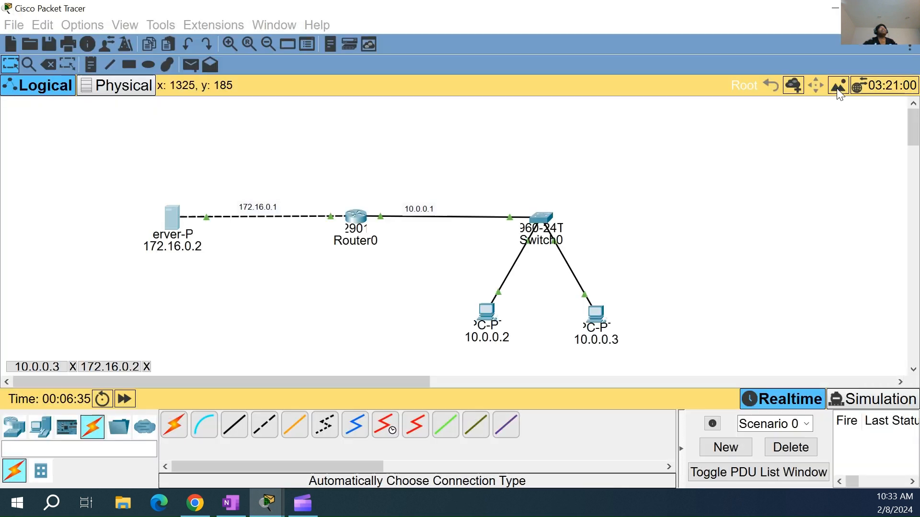
In the mail configuration of the PC labelled 10.0.0.2, enter the mail user's name and the e-mail address of the User1 account
{"action": "left_click", "coordinate": [487, 322]}
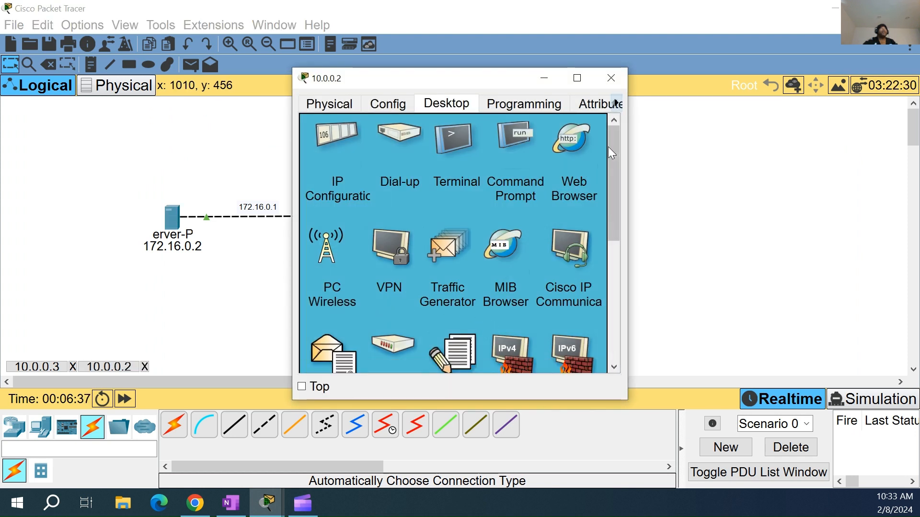
{"action": "left_click_drag", "start_coordinate": [613, 147], "coordinate": [613, 226]}
{"action": "left_click", "coordinate": [331, 191]}
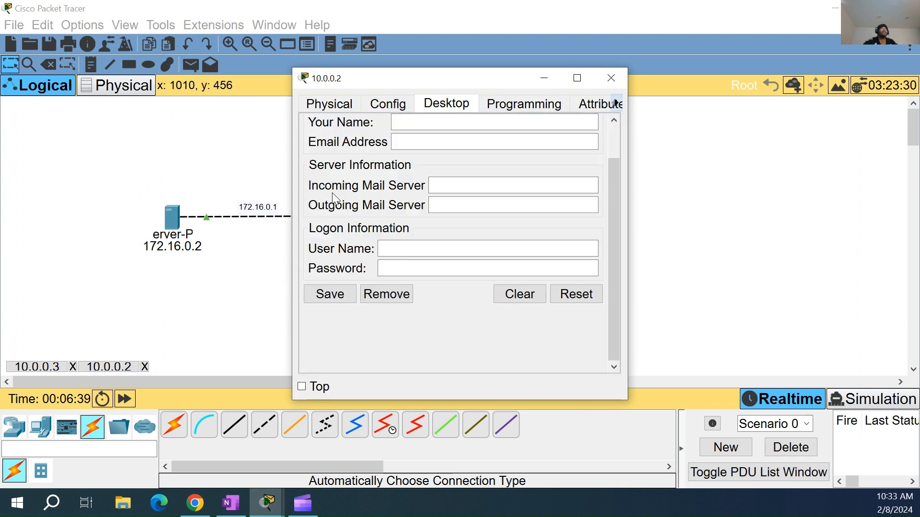
{"action": "left_click", "coordinate": [430, 122]}
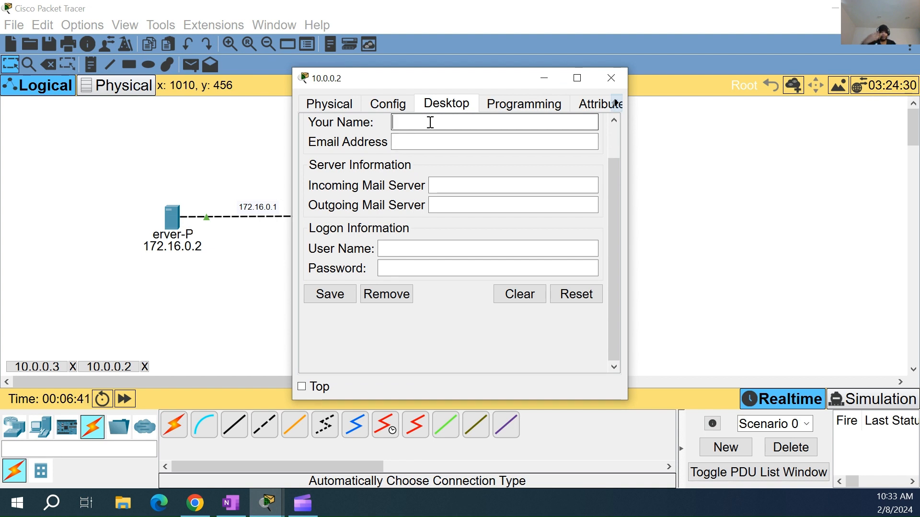
{"action": "type", "text": "Jack q"}
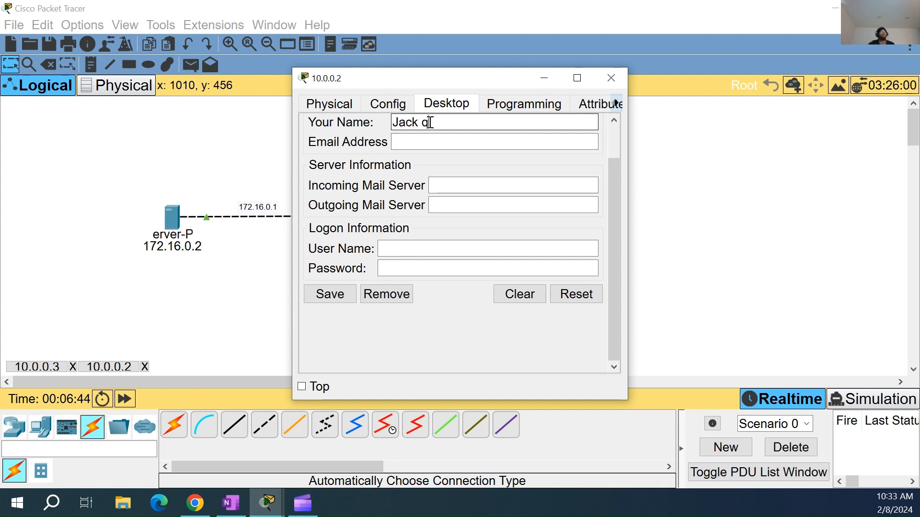
{"action": "key", "text": "BackSpace"}
{"action": "key", "text": "Tab"}
{"action": "type", "text": "User"}
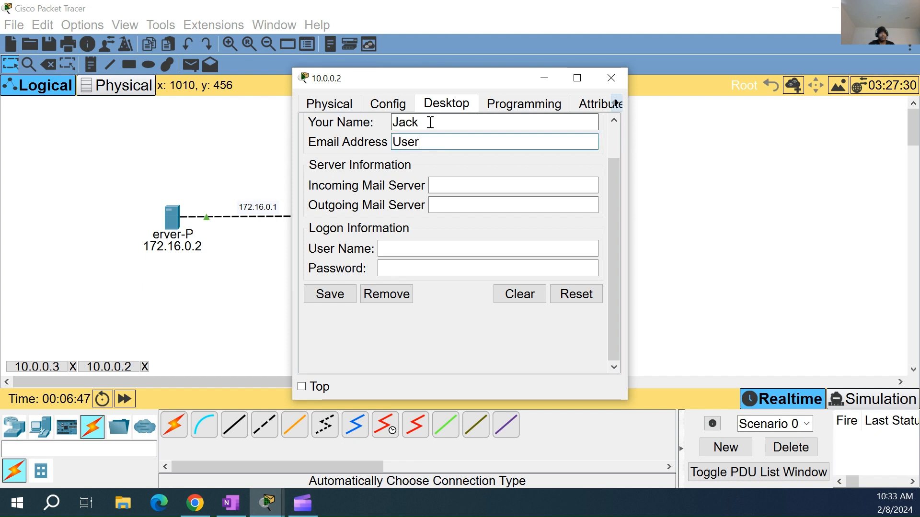
{"action": "type", "text": "1@gmail.com"}
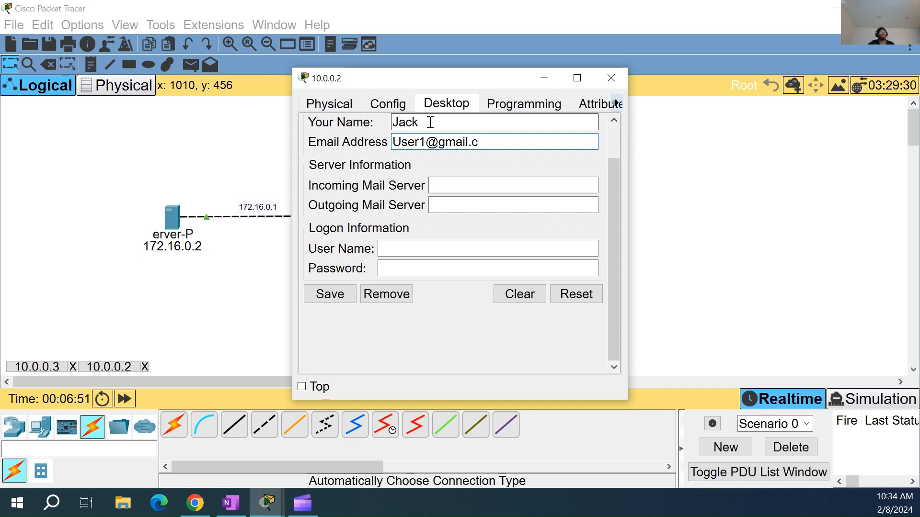
{"action": "key", "text": "Tab"}
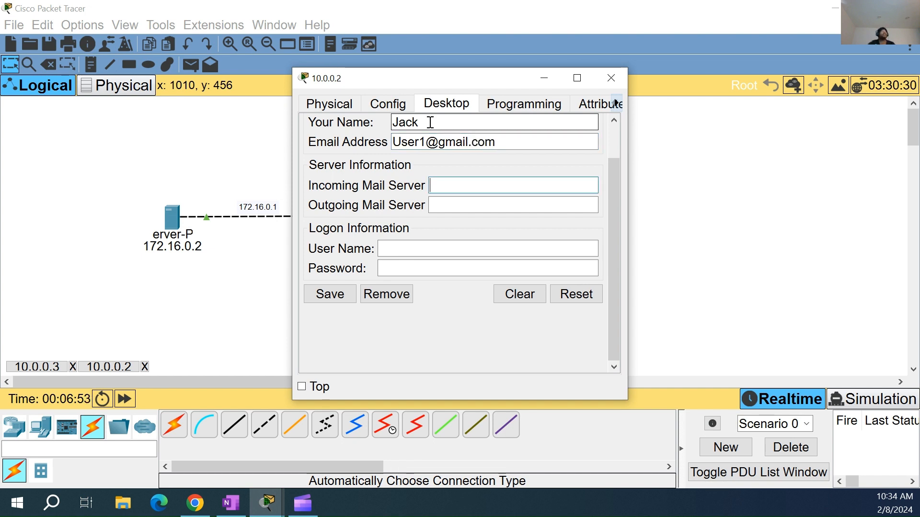
Set both the incoming and outgoing mail server of this PC's mail configuration to 172.16.0.2
{"action": "type", "text": "1742"}
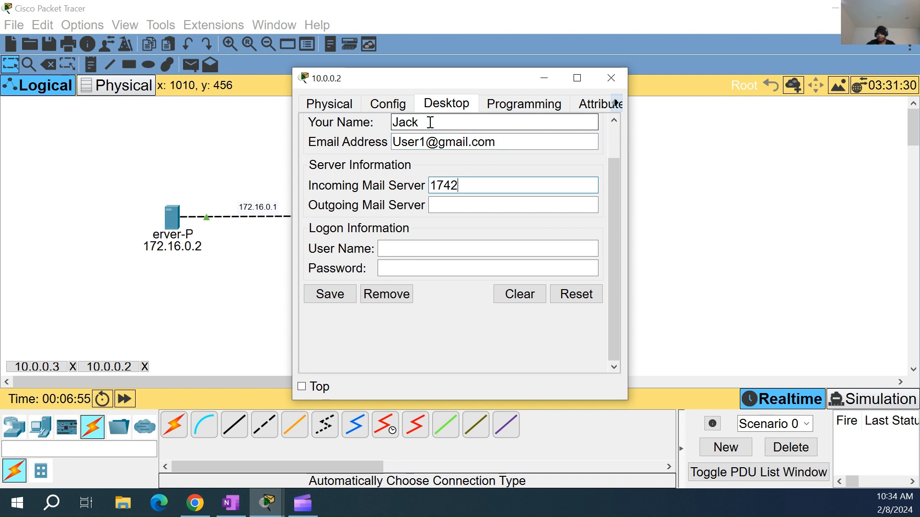
{"action": "type", "text": ".16"}
{"action": "key", "text": "BackSpace"}
{"action": "key", "text": "BackSpace"}
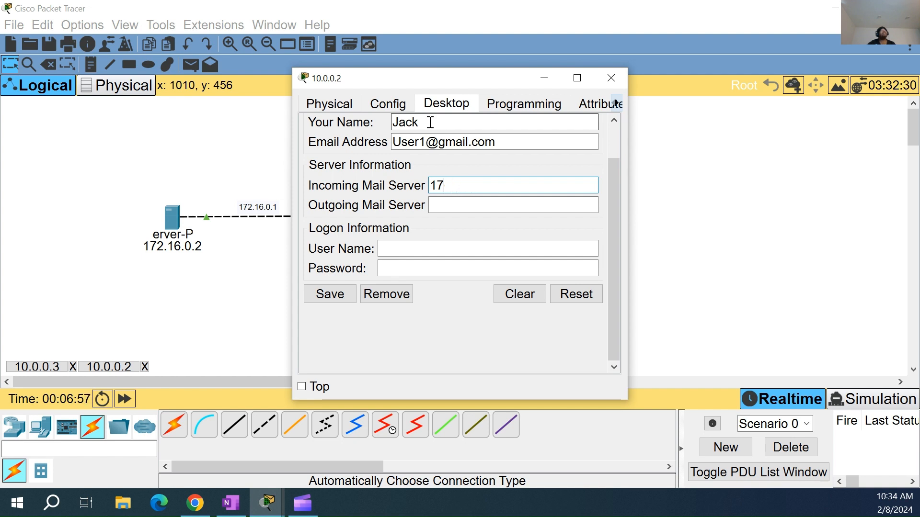
{"action": "type", "text": "16.0.2"}
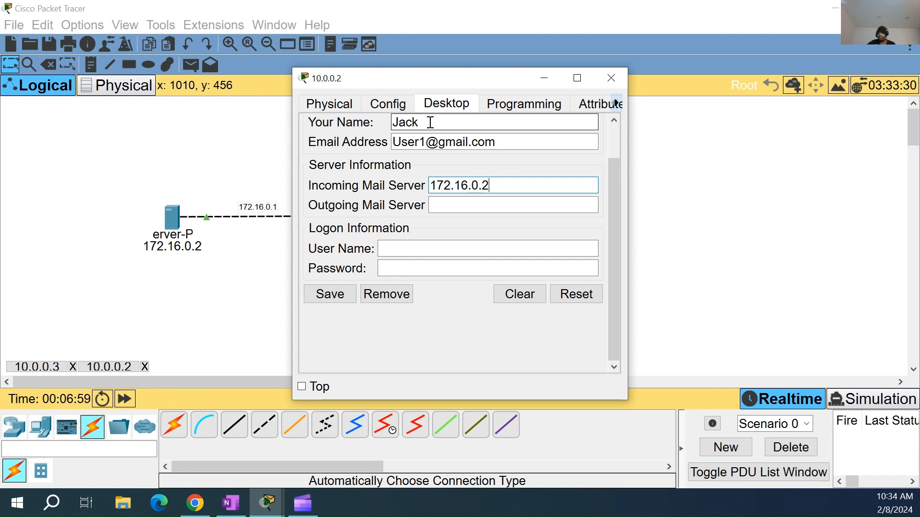
{"action": "key", "text": "Tab"}
{"action": "type", "text": "17"}
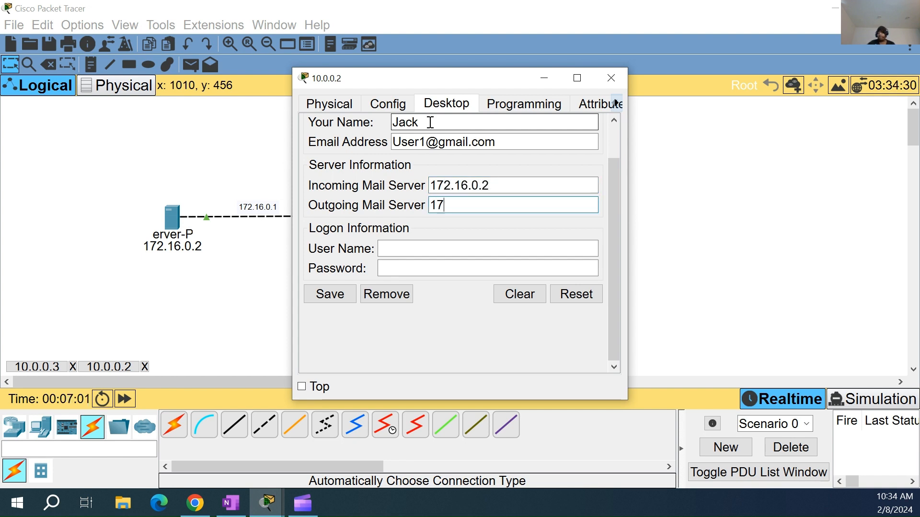
{"action": "type", "text": "2.16.0"}
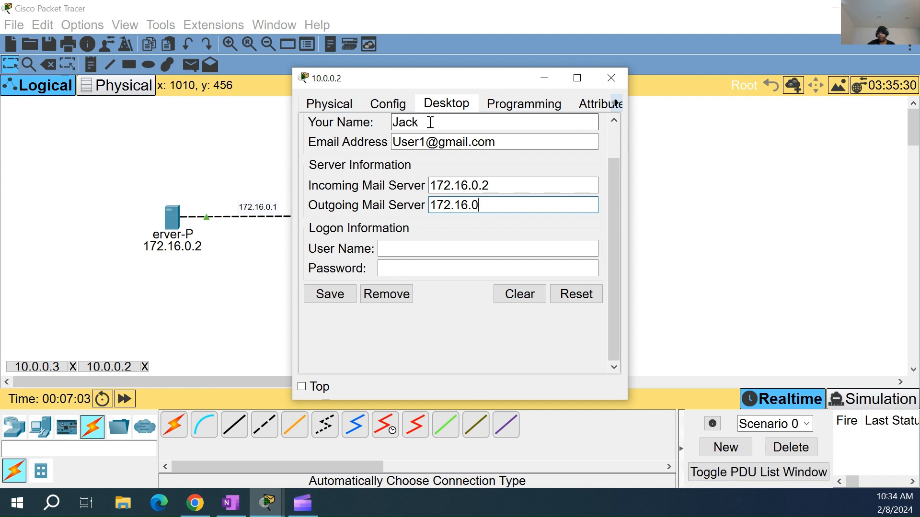
{"action": "type", "text": ".2"}
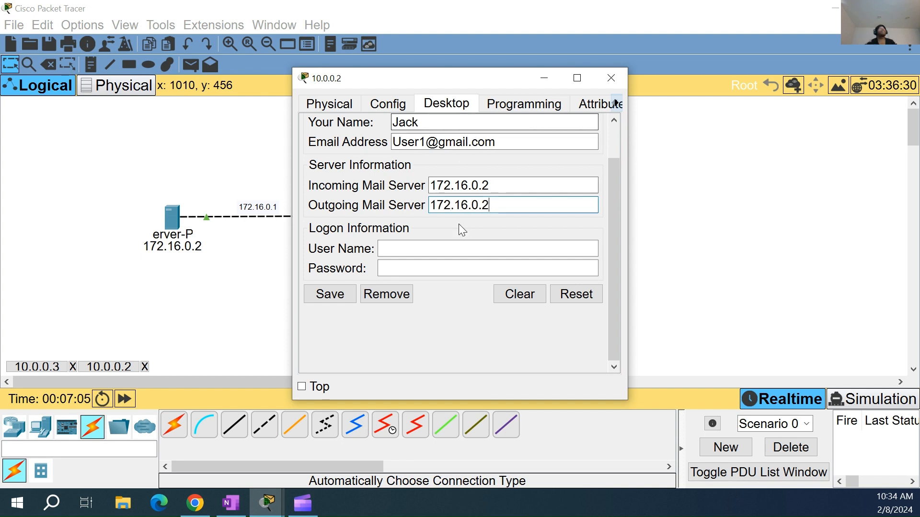
Set the logon user name in this PC's mail configuration to User1
{"action": "left_click", "coordinate": [441, 249]}
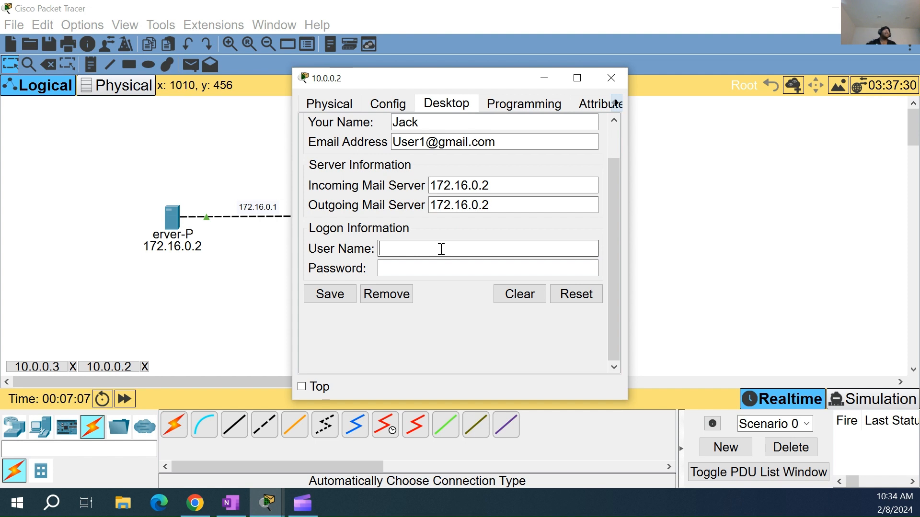
{"action": "type", "text": "U"}
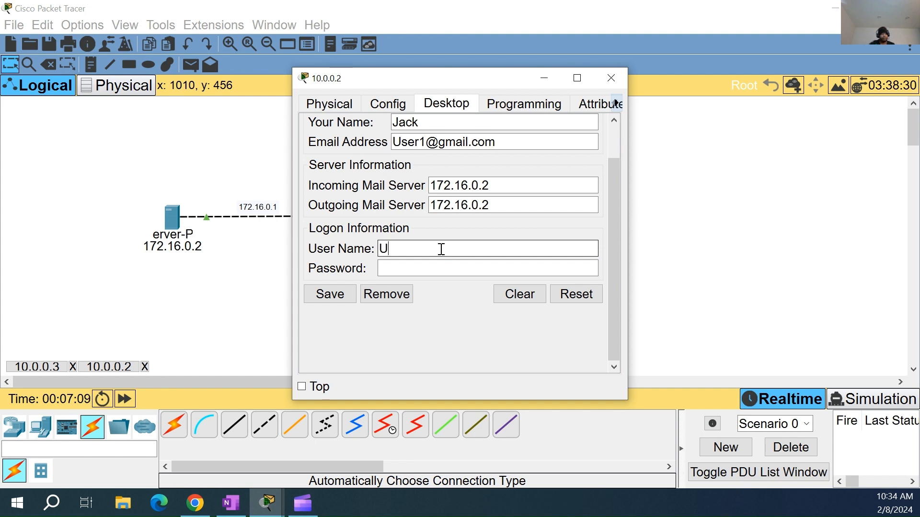
{"action": "type", "text": "ser1@gmail.c"}
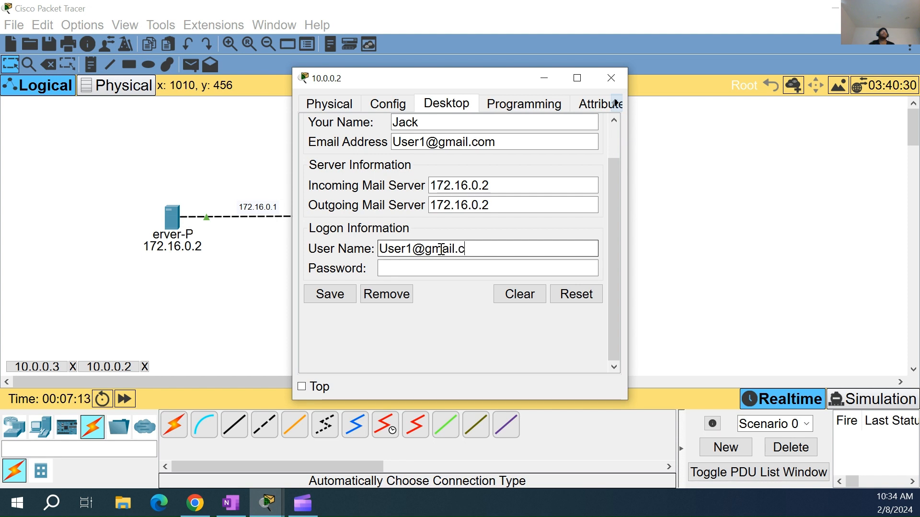
{"action": "key", "text": "BackSpace"}
{"action": "key", "text": "BackSpace"}
{"action": "key", "text": "BackSpace"}
{"action": "key", "text": "BackSpace"}
{"action": "key", "text": "BackSpace"}
{"action": "key", "text": "BackSpace"}
{"action": "key", "text": "BackSpace"}
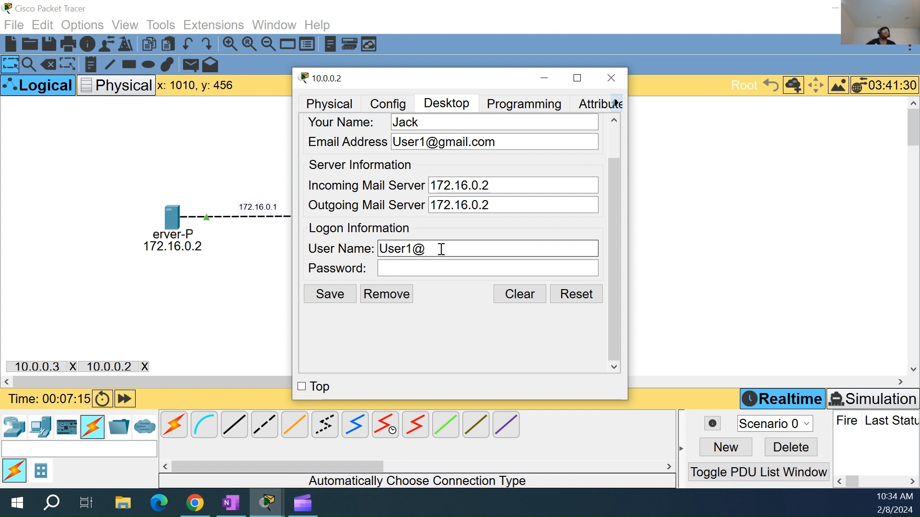
{"action": "key", "text": "BackSpace"}
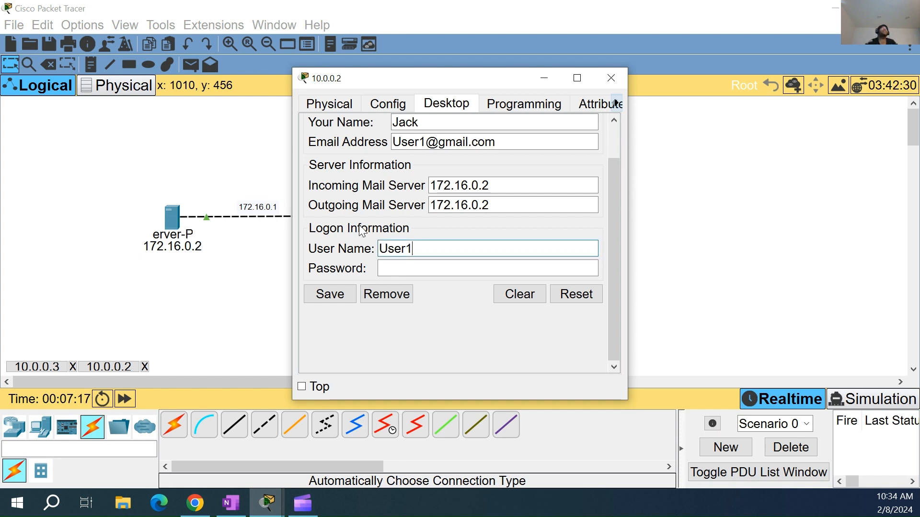
Enter the logon password for User1, save the mail configuration and close this PC's window
{"action": "left_click", "coordinate": [396, 267]}
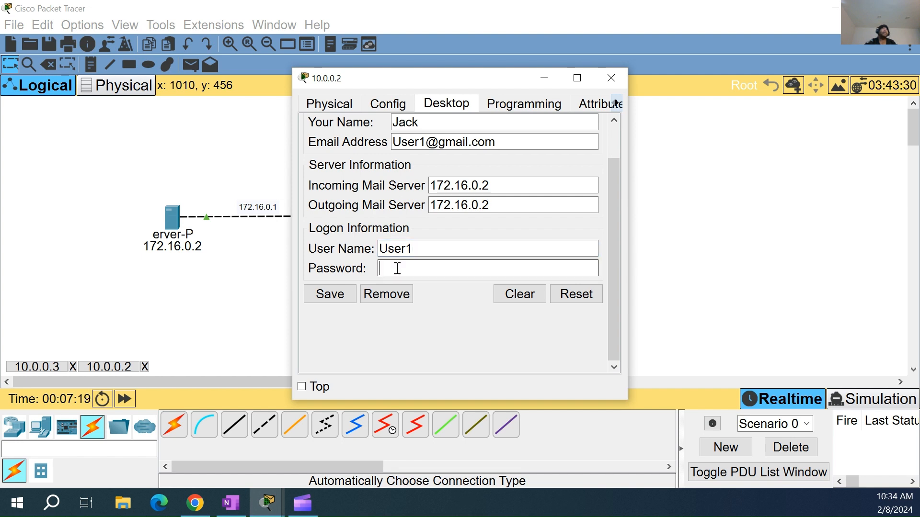
{"action": "type", "text": "123"}
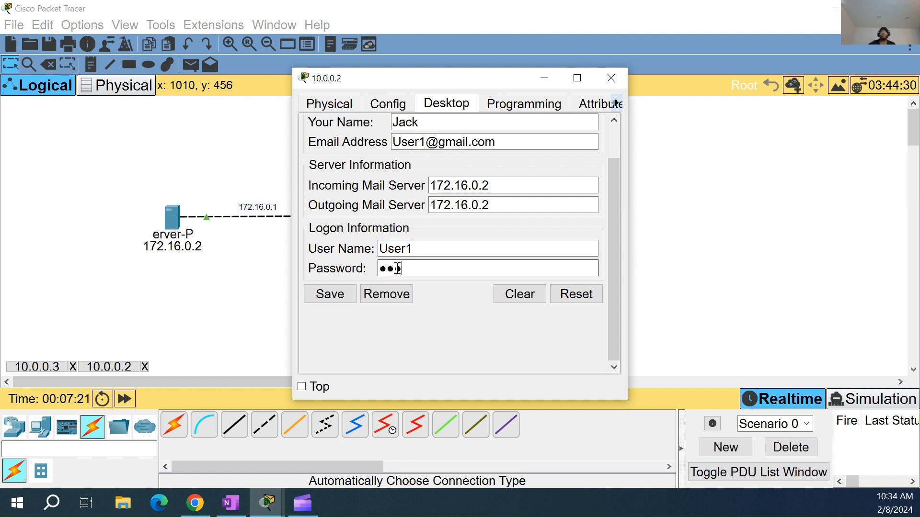
{"action": "left_click_drag", "start_coordinate": [415, 269], "coordinate": [353, 257]}
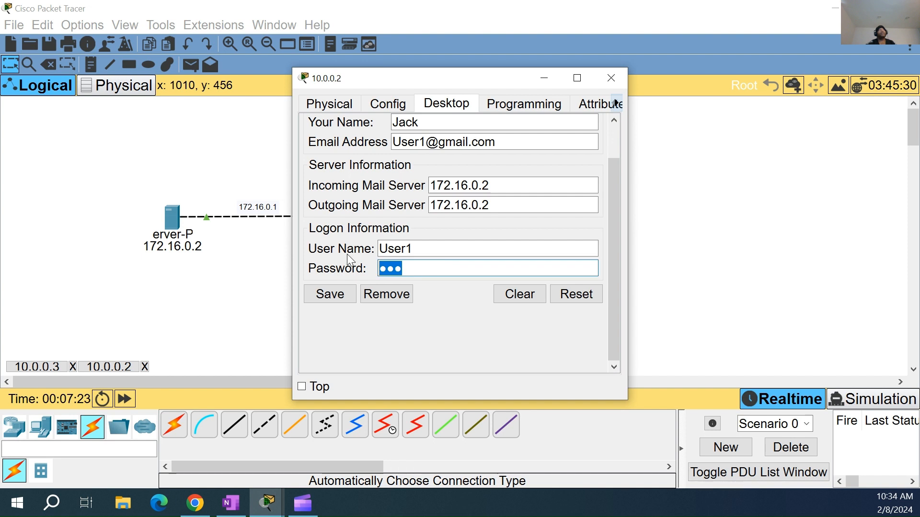
{"action": "key", "text": "BackSpace"}
{"action": "type", "text": "123"}
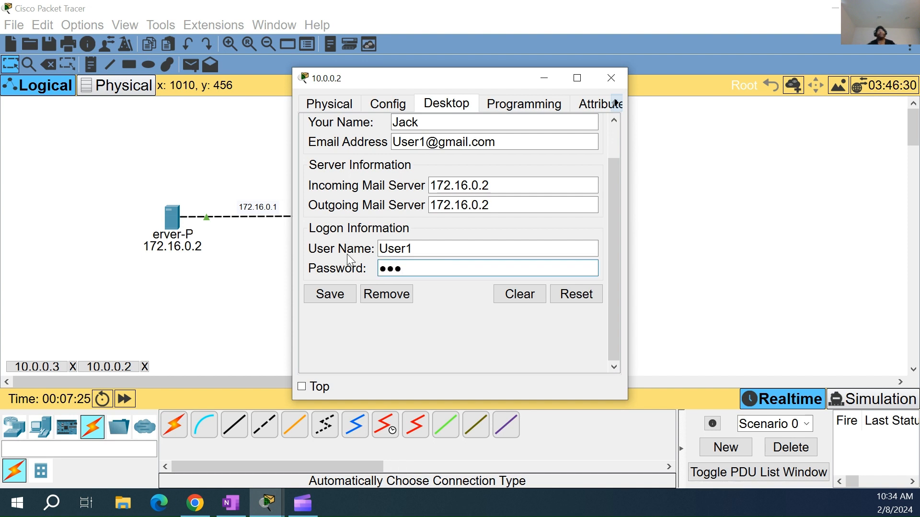
{"action": "left_click", "coordinate": [346, 295]}
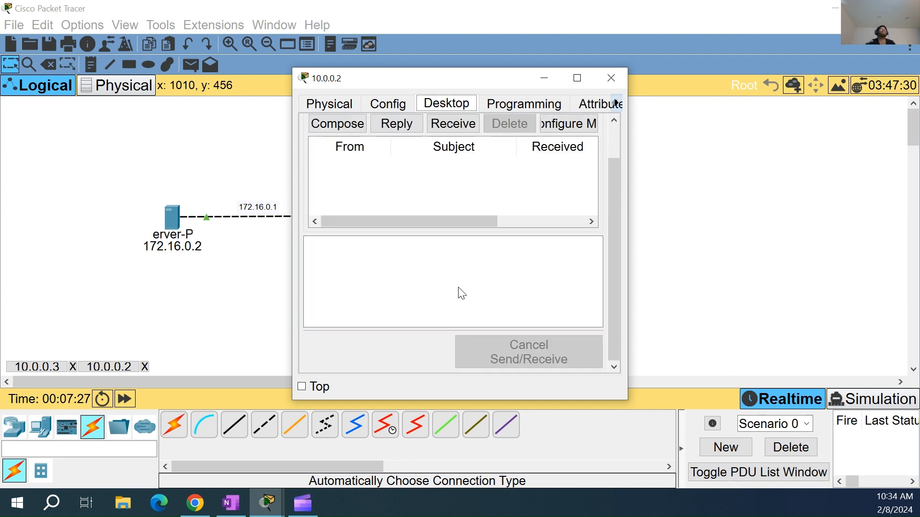
{"action": "left_click", "coordinate": [610, 77]}
On the PC labelled 10.0.0.3, close the IP configuration and open the mail configuration in a restored window
{"action": "left_click", "coordinate": [596, 316]}
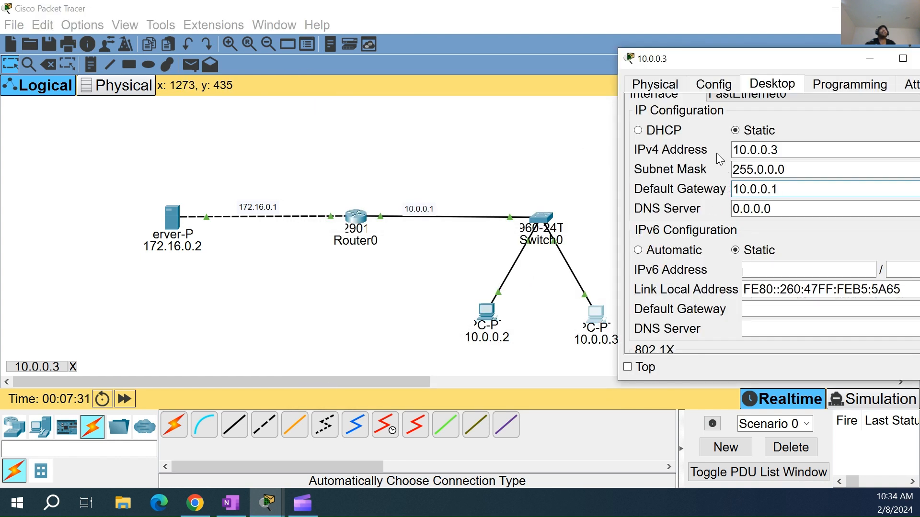
{"action": "left_click_drag", "start_coordinate": [819, 57], "coordinate": [695, 38]}
{"action": "left_click", "coordinate": [777, 39]}
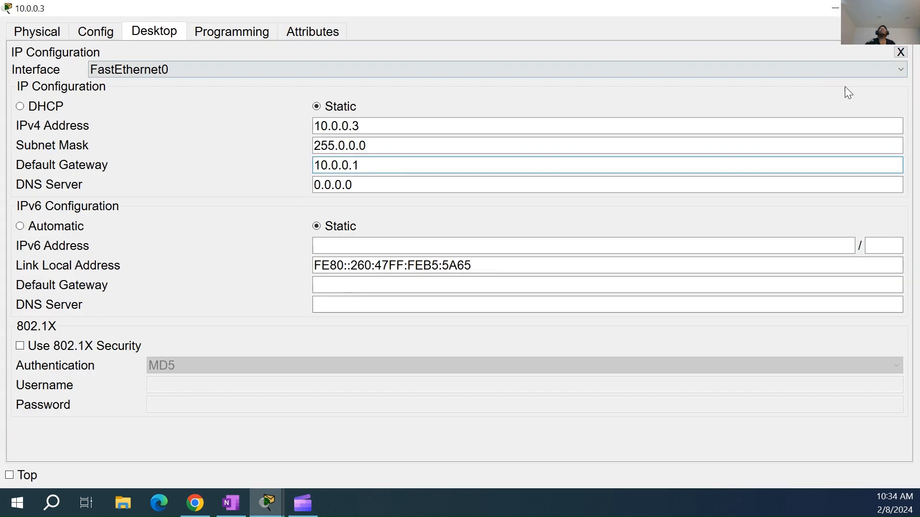
{"action": "left_click", "coordinate": [901, 52]}
{"action": "left_click", "coordinate": [96, 290]}
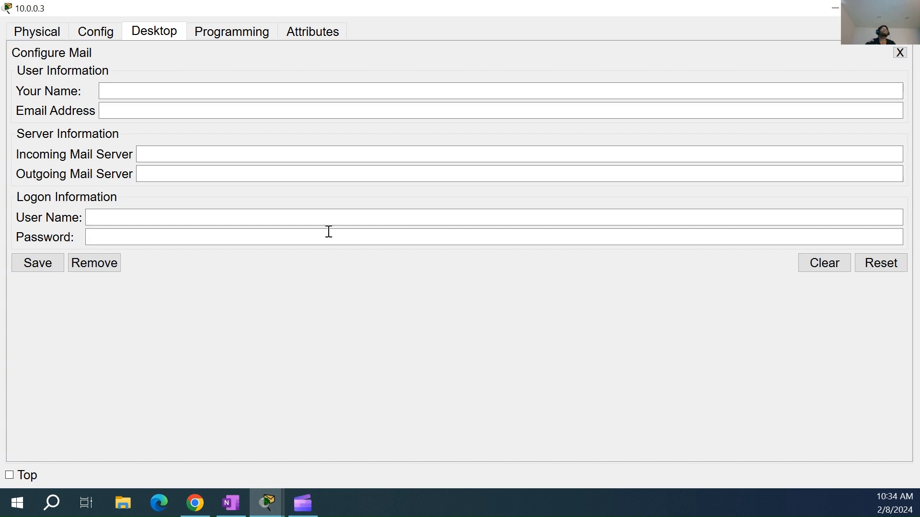
{"action": "left_click", "coordinate": [869, 8]}
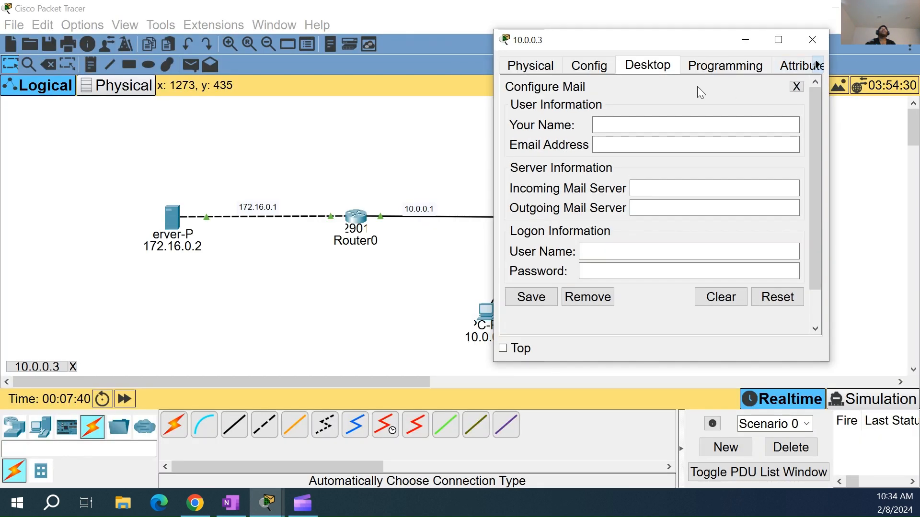
Enter the mail user's name and the e-mail address of the User2 account in this PC's mail configuration
{"action": "left_click", "coordinate": [634, 130]}
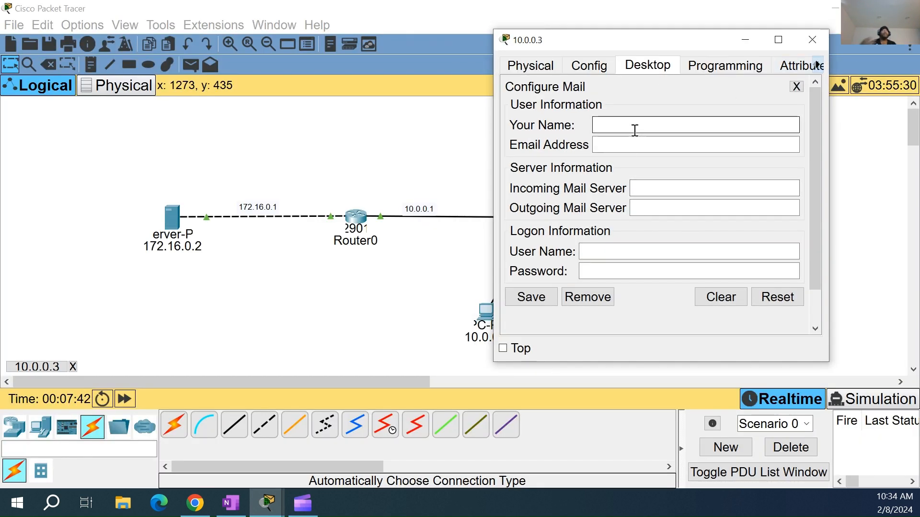
{"action": "type", "text": "Jill"}
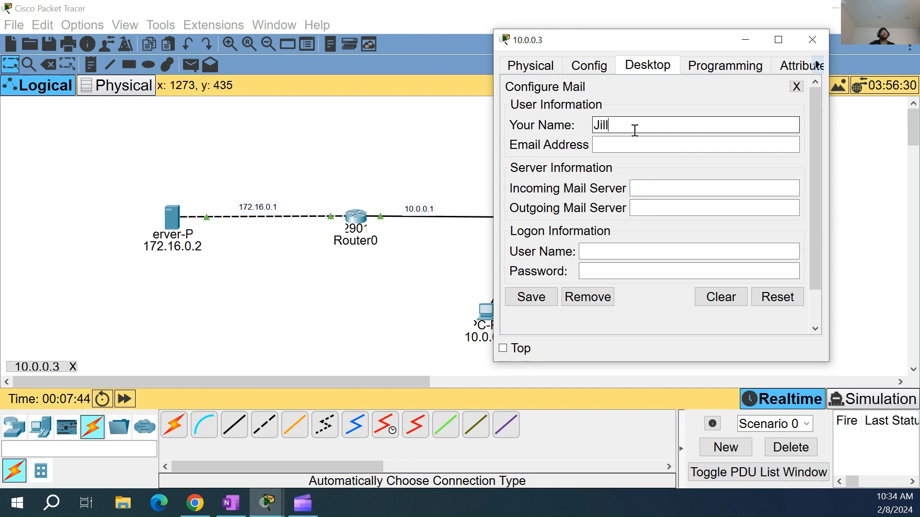
{"action": "key", "text": "Tab"}
{"action": "type", "text": "U"}
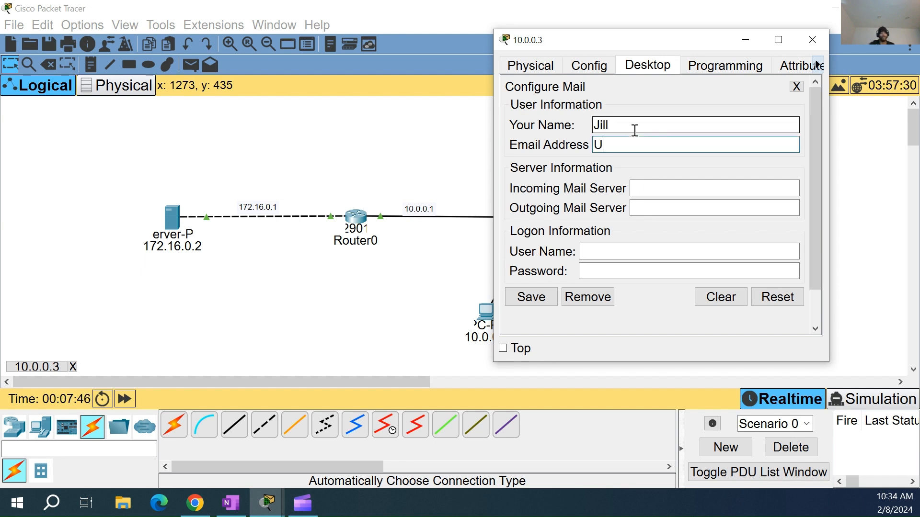
{"action": "type", "text": "ser2@gam"}
{"action": "key", "text": "BackSpace"}
{"action": "key", "text": "BackSpace"}
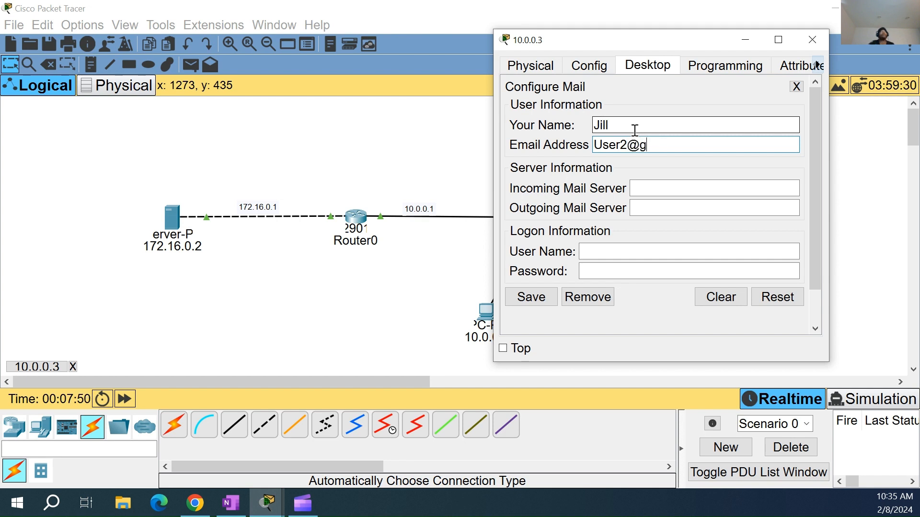
{"action": "type", "text": "mail.com"}
{"action": "key", "text": "Tab"}
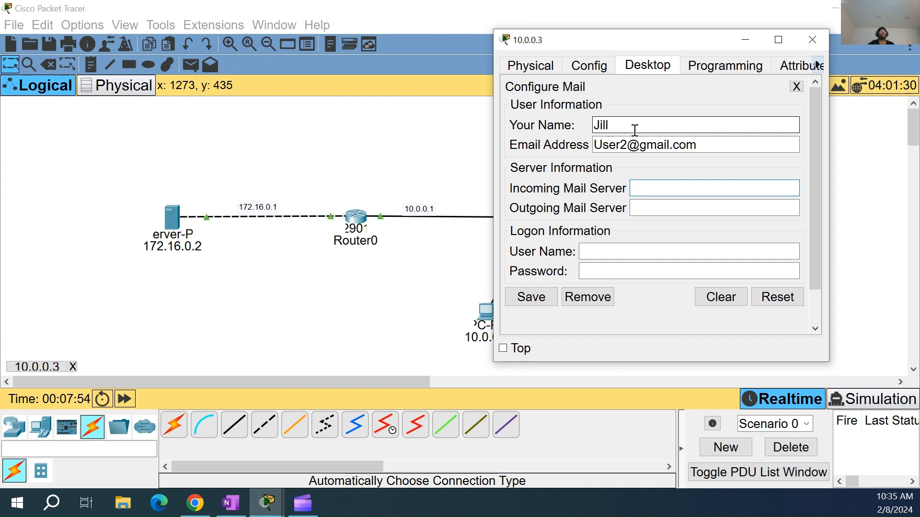
Set the incoming and outgoing mail servers of the PC labelled 10.0.0.3 to 172.16.0.2
{"action": "type", "text": "172.16.0."}
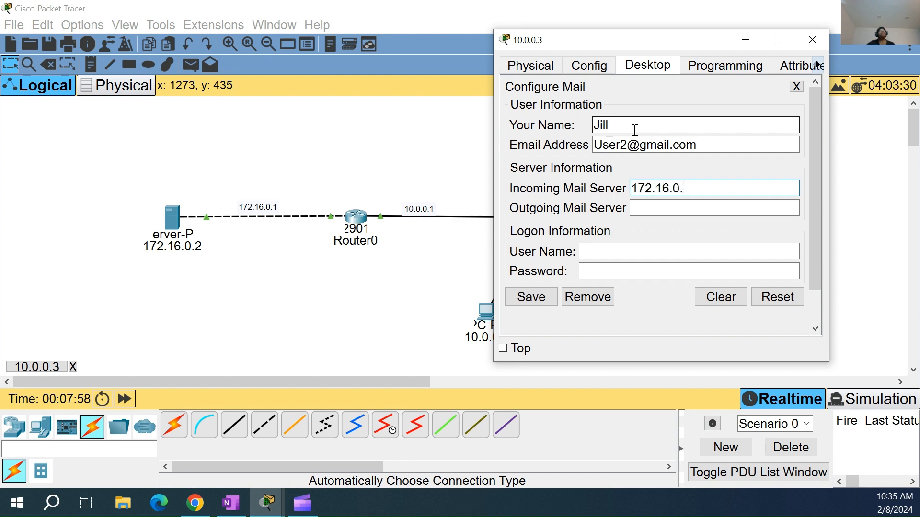
{"action": "type", "text": "2"}
{"action": "key", "text": "Tab"}
{"action": "type", "text": "17"}
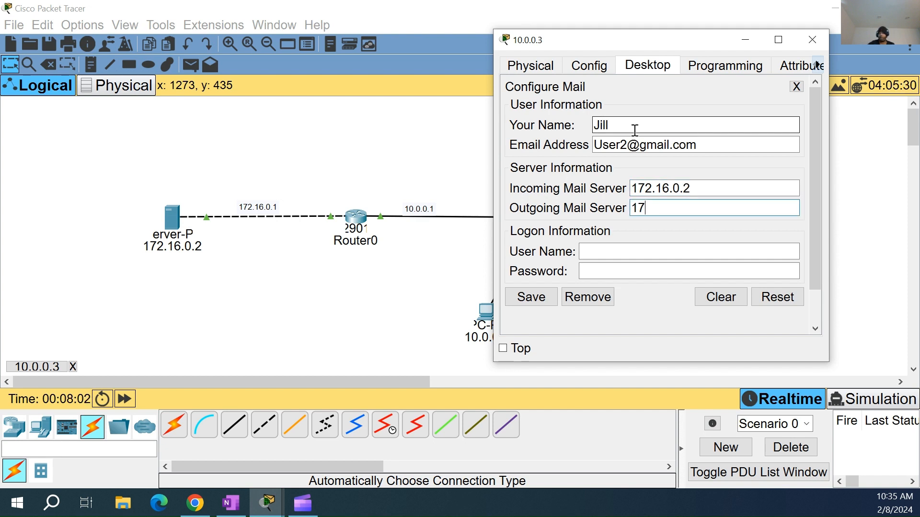
{"action": "type", "text": "2.0"}
{"action": "type", "text": "16.0.2"}
{"action": "key", "text": "Tab"}
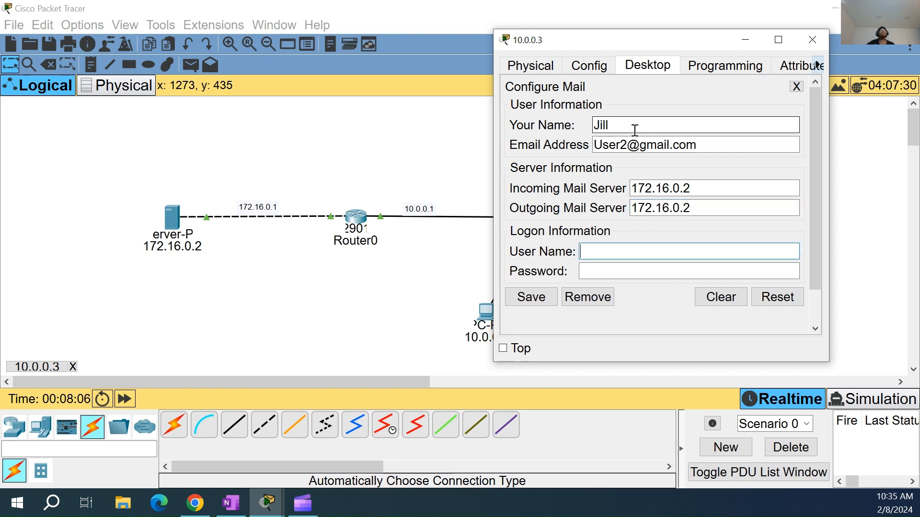
Enter User2 as the logon user name with its account password and save the mail configuration
{"action": "type", "text": "User2"}
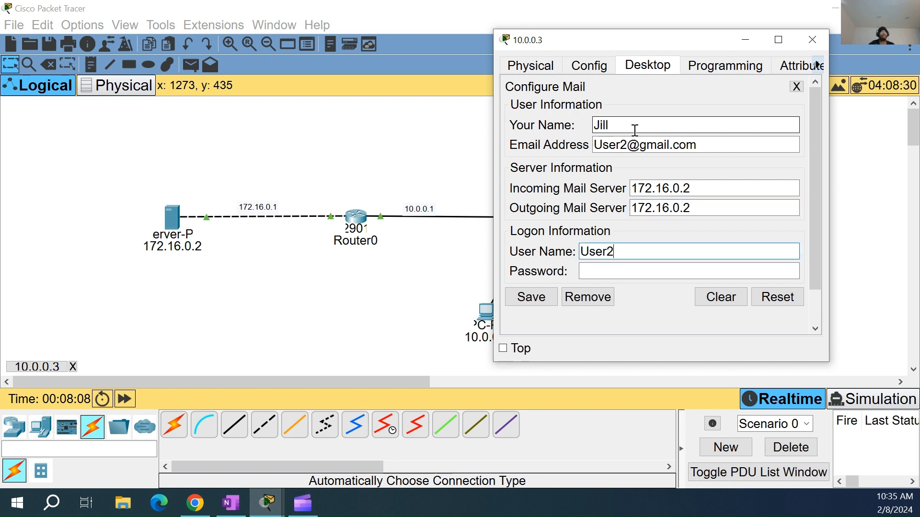
{"action": "key", "text": "Tab"}
{"action": "type", "text": "123"}
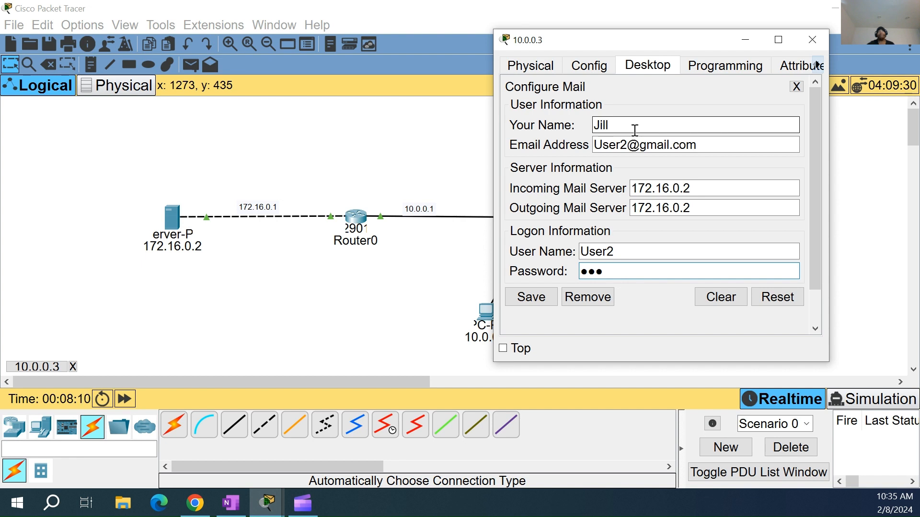
{"action": "left_click", "coordinate": [530, 301]}
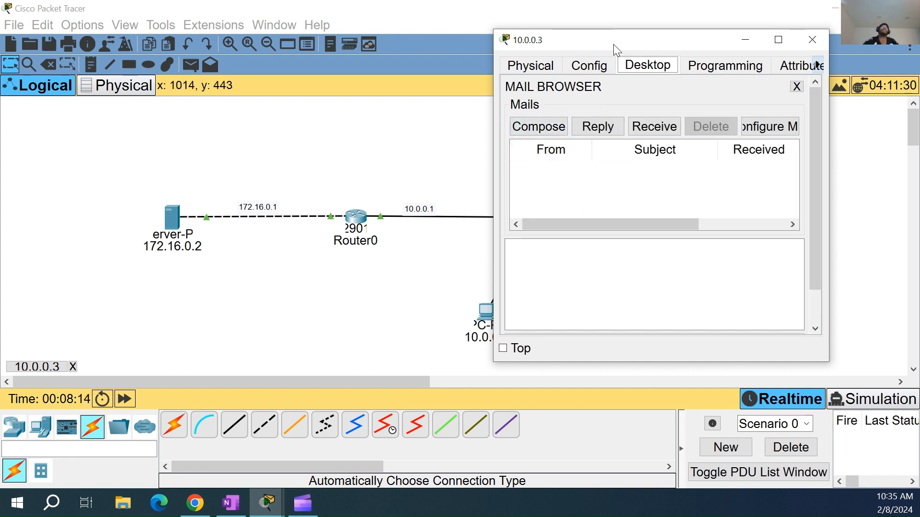
Start a new mail on the PC labelled 10.0.0.3 and address it to the User1 account's e-mail address
{"action": "left_click_drag", "start_coordinate": [612, 44], "coordinate": [764, 60]}
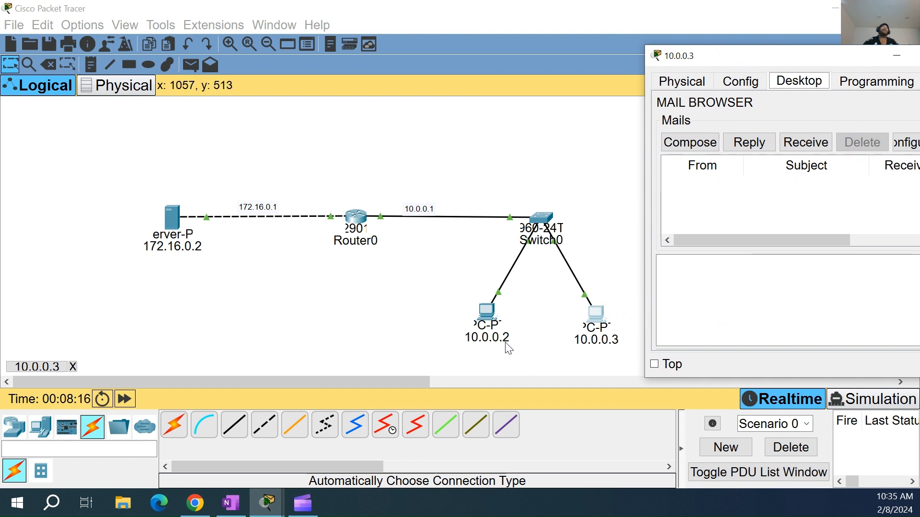
{"action": "left_click_drag", "start_coordinate": [757, 55], "coordinate": [209, 54]}
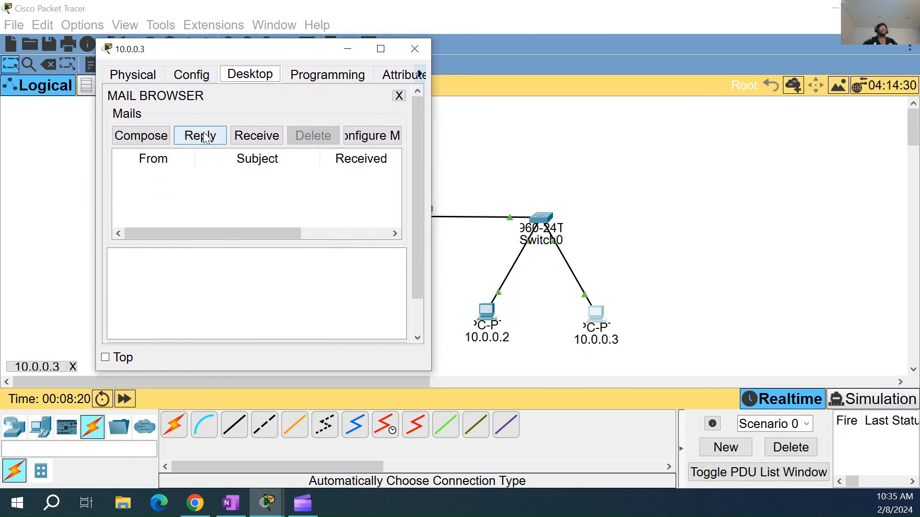
{"action": "left_click", "coordinate": [144, 138]}
{"action": "left_click", "coordinate": [203, 116]}
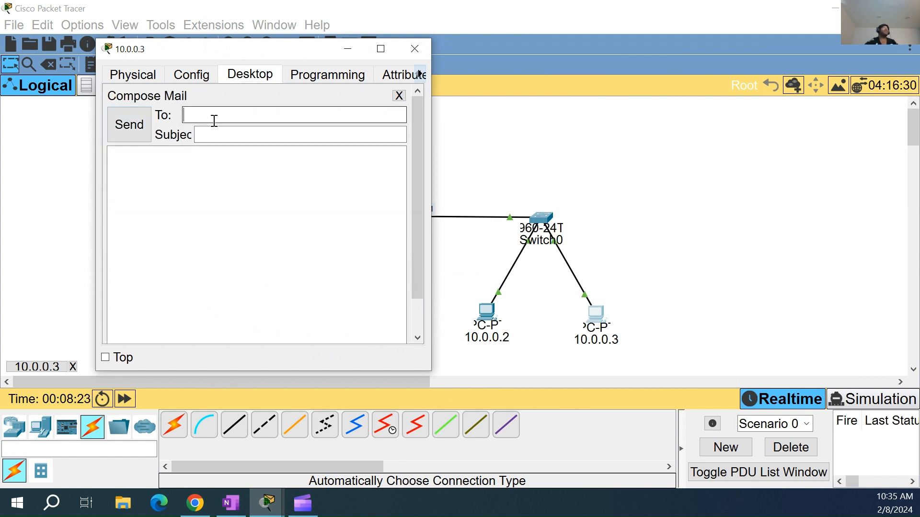
{"action": "type", "text": "Us"}
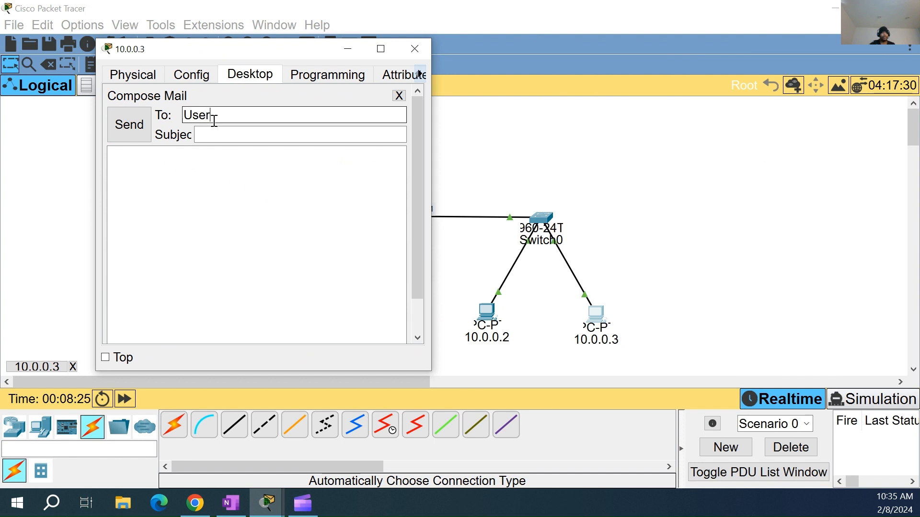
{"action": "type", "text": "er"}
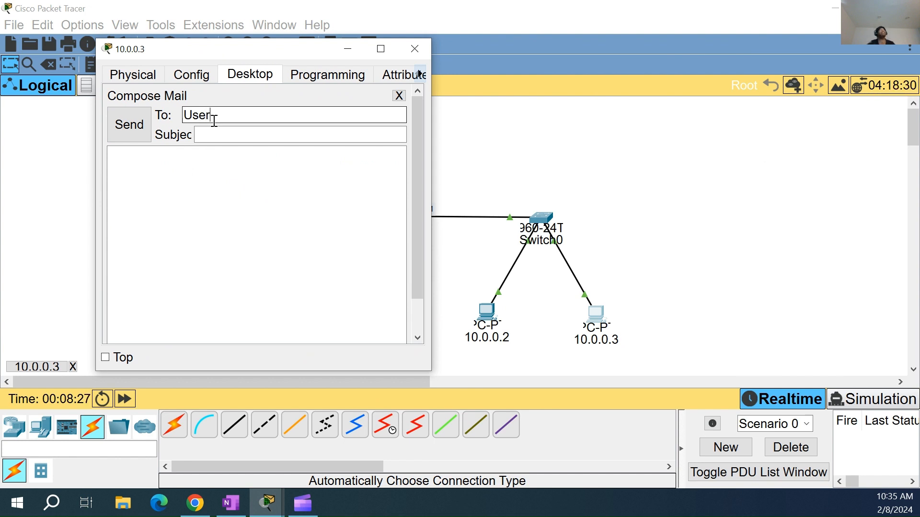
{"action": "type", "text": "1@gmailc"}
{"action": "key", "text": "BackSpace"}
{"action": "type", "text": "lcom"}
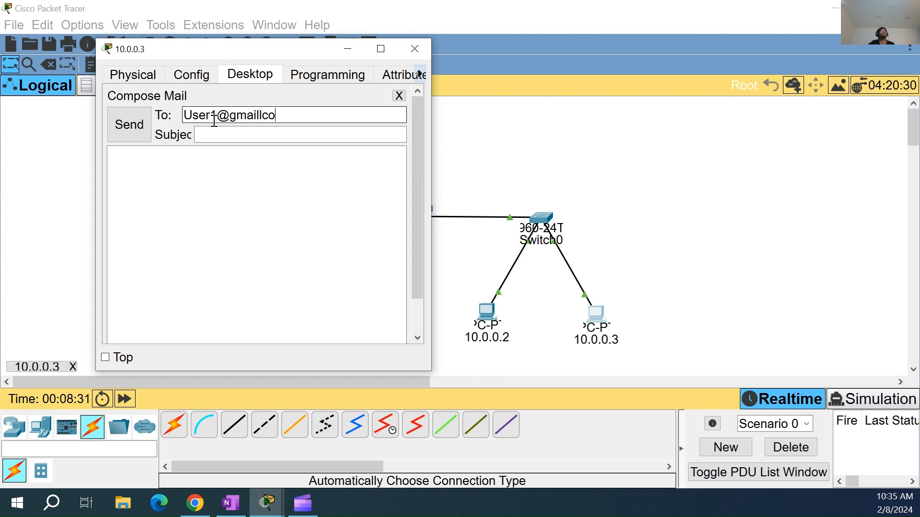
{"action": "key", "text": "BackSpace"}
{"action": "key", "text": "BackSpace"}
{"action": "type", "text": ".com"}
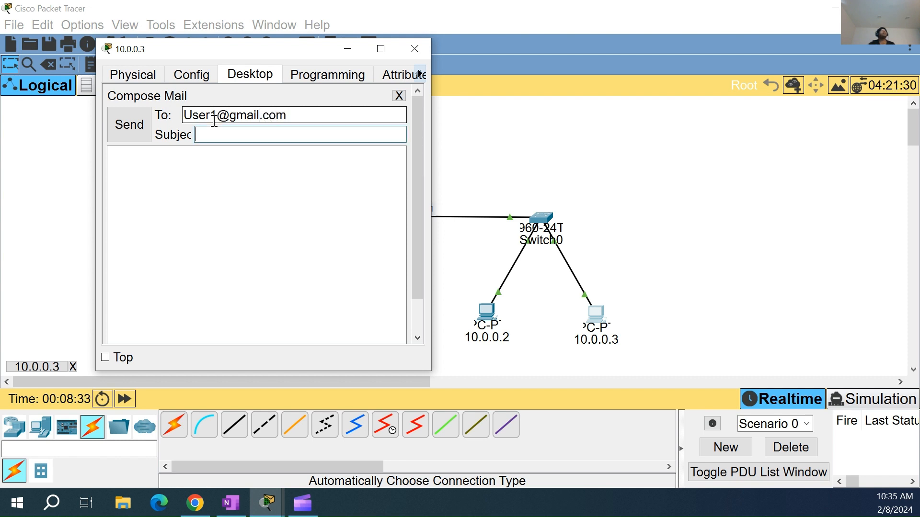
Give the mail the subject "Testing" and the message text "Testing Testing"
{"action": "key", "text": "Tab"}
{"action": "type", "text": "Testing"}
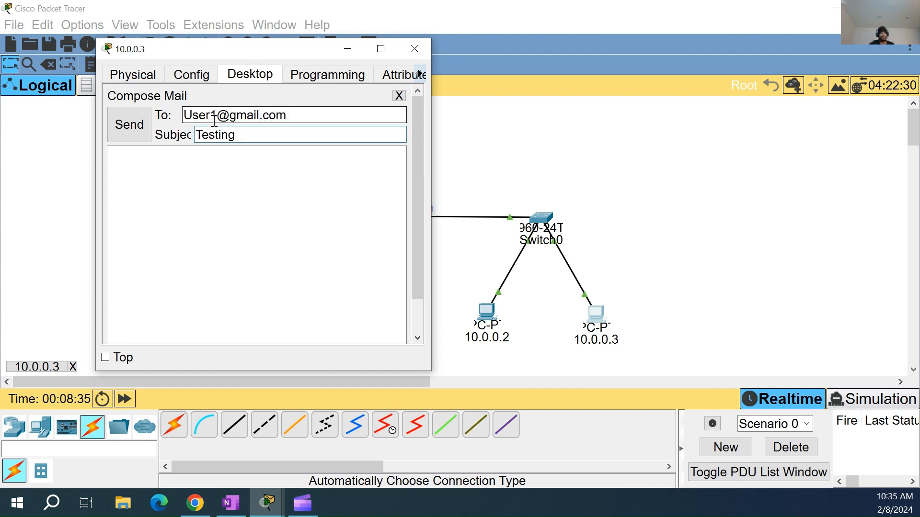
{"action": "key", "text": "Tab"}
{"action": "type", "text": "Testing "}
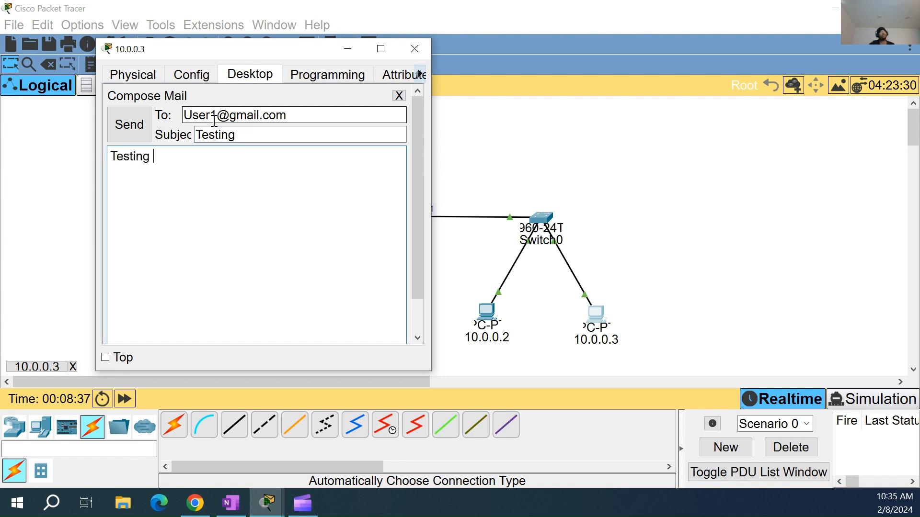
{"action": "type", "text": "Testing ZTesting"}
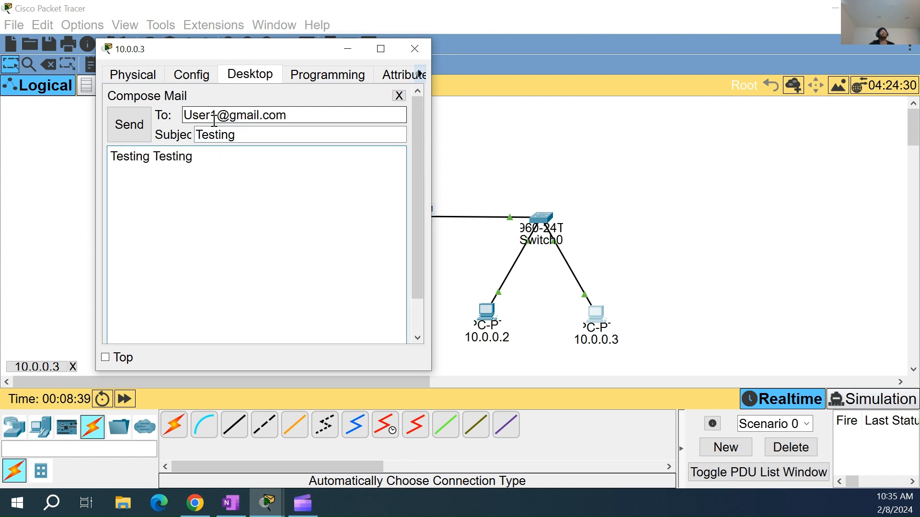
Extend the message text to "Testing Testing Testing" and try to send the mail from the PC labelled 10.0.0.3
{"action": "type", "text": "Tesgti"}
{"action": "key", "text": "BackSpace"}
{"action": "type", "text": "ting"}
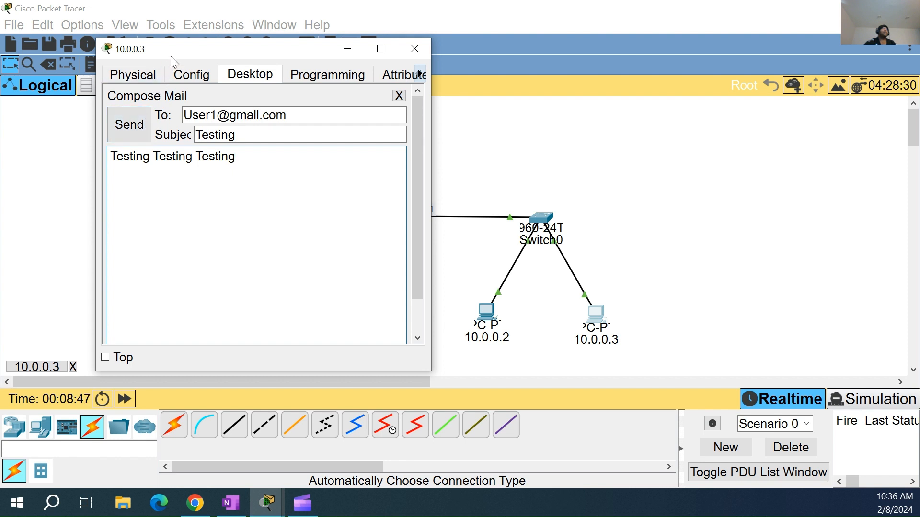
{"action": "left_click_drag", "start_coordinate": [170, 54], "coordinate": [496, 35]}
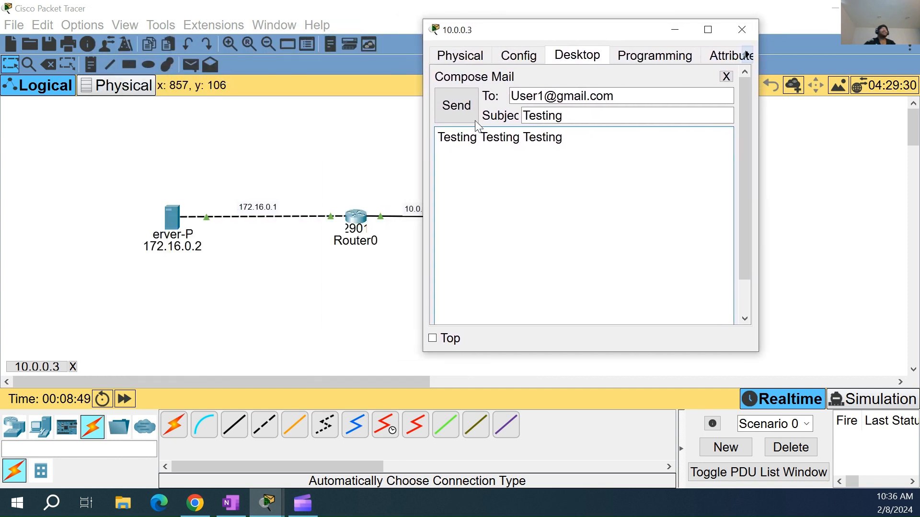
{"action": "left_click", "coordinate": [466, 105]}
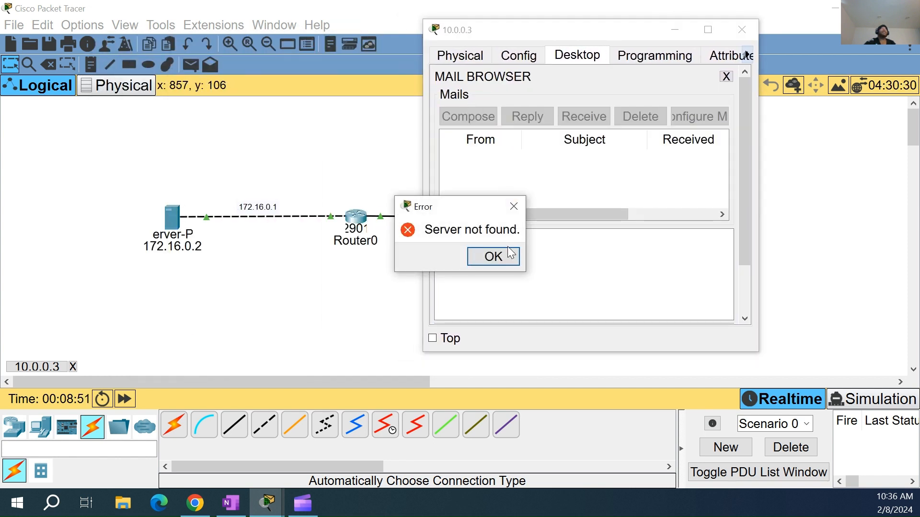
{"action": "left_click", "coordinate": [502, 259]}
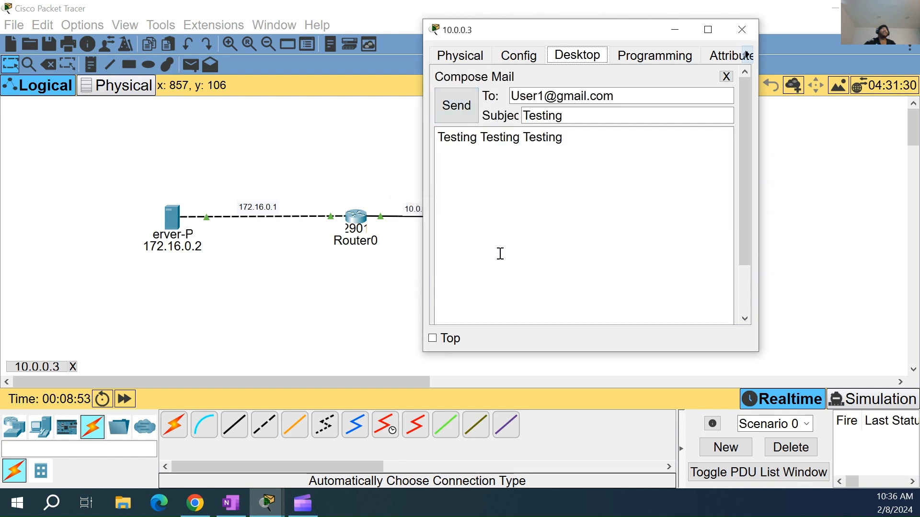
Set the domain name of the e-mail service on the 172.16.0.2 server to gmail.com
{"action": "left_click", "coordinate": [174, 222]}
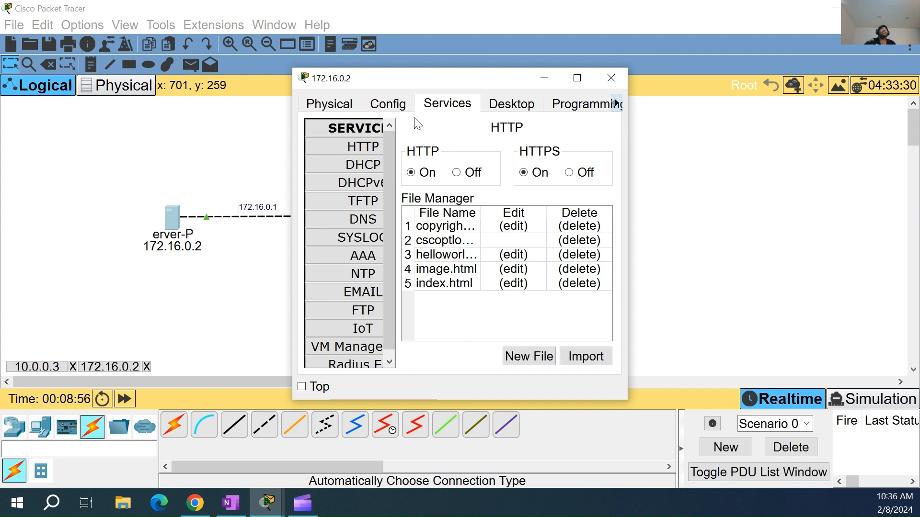
{"action": "left_click", "coordinate": [362, 292]}
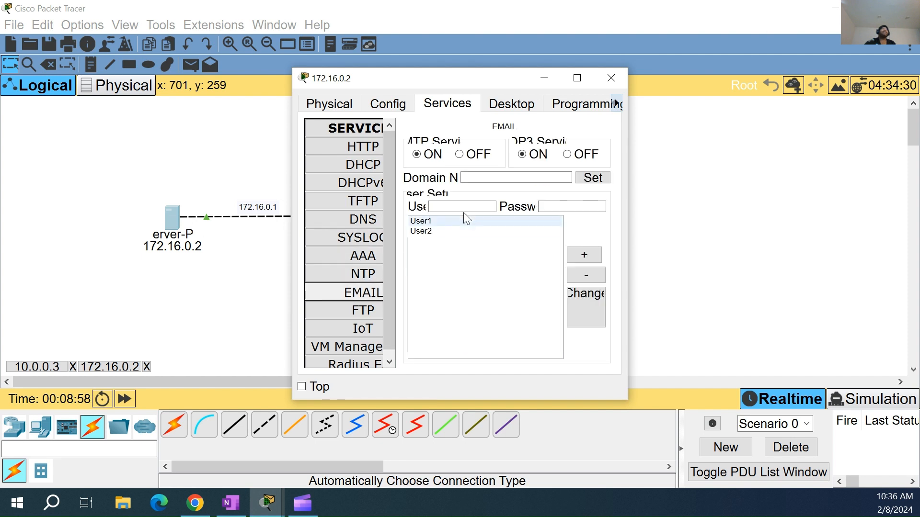
{"action": "left_click", "coordinate": [483, 178]}
{"action": "type", "text": "g"}
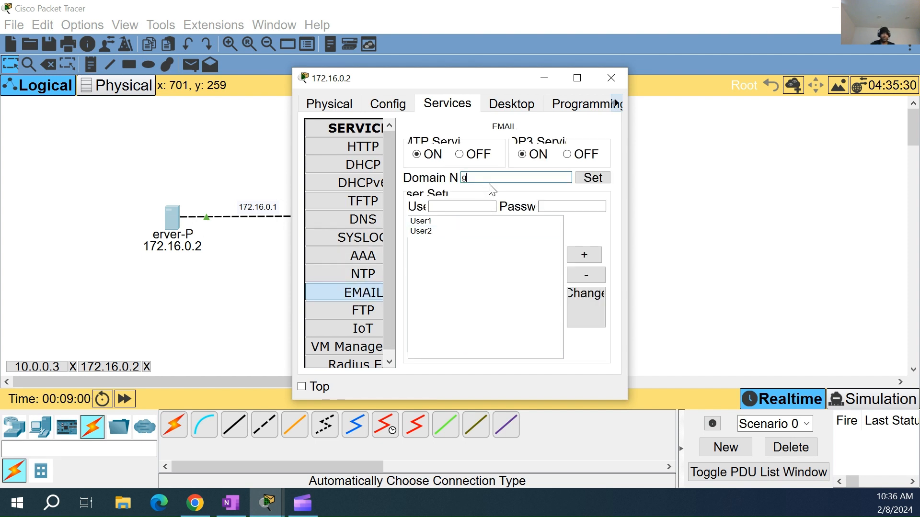
{"action": "type", "text": "mail.com"}
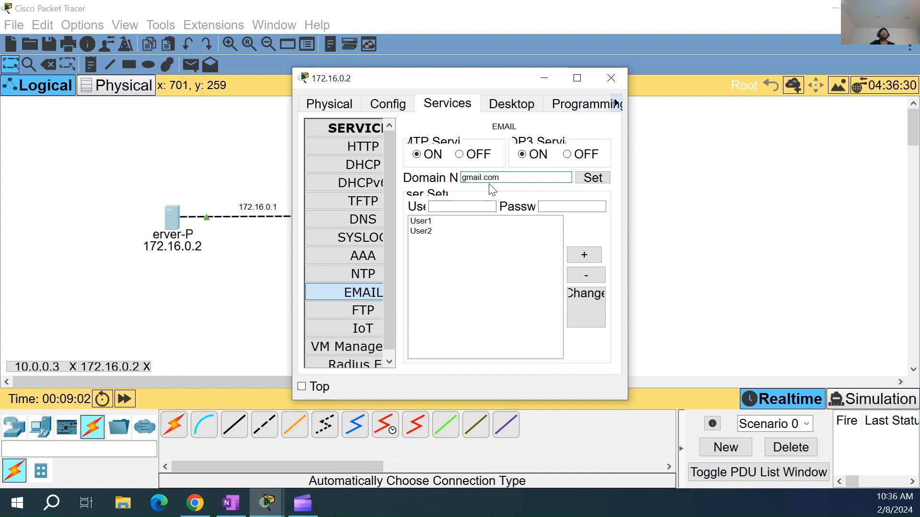
{"action": "left_click", "coordinate": [584, 181]}
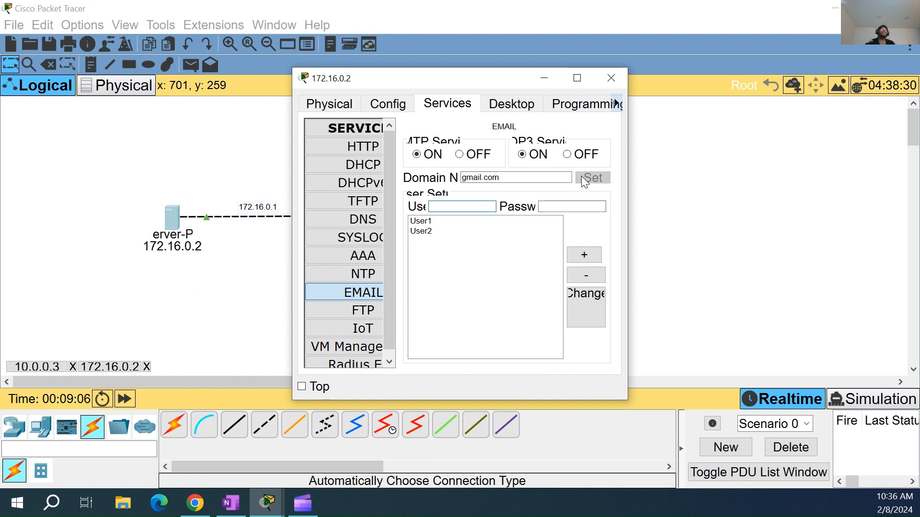
{"action": "left_click", "coordinate": [619, 80]}
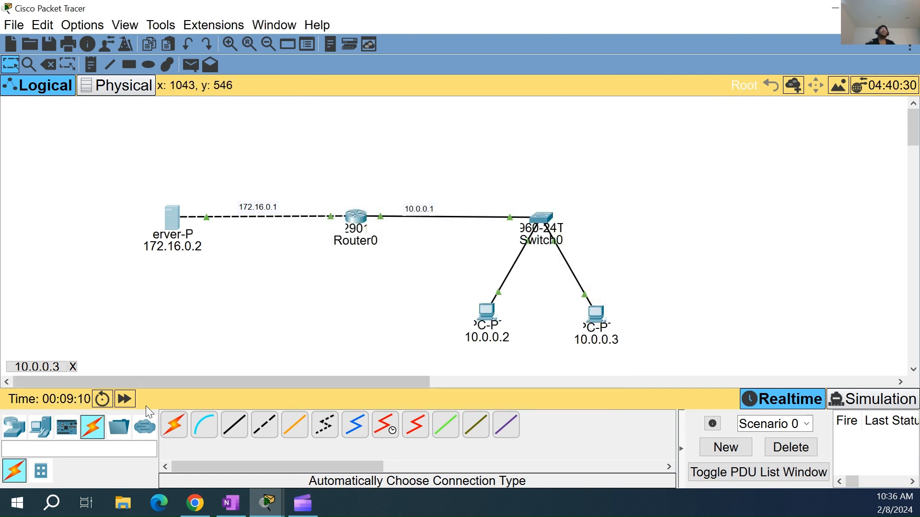
Return to the composed mail on the PC labelled 10.0.0.3 and send it again to User1
{"action": "left_click", "coordinate": [24, 366]}
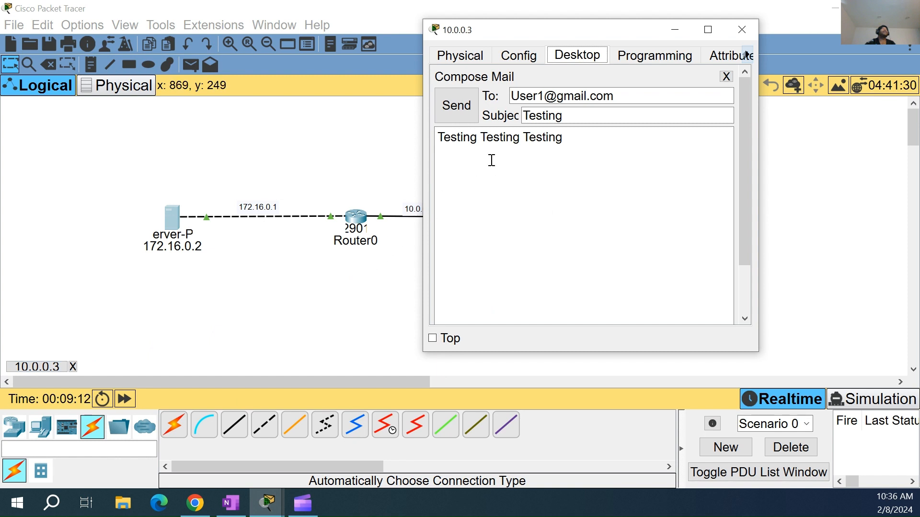
{"action": "left_click", "coordinate": [458, 115]}
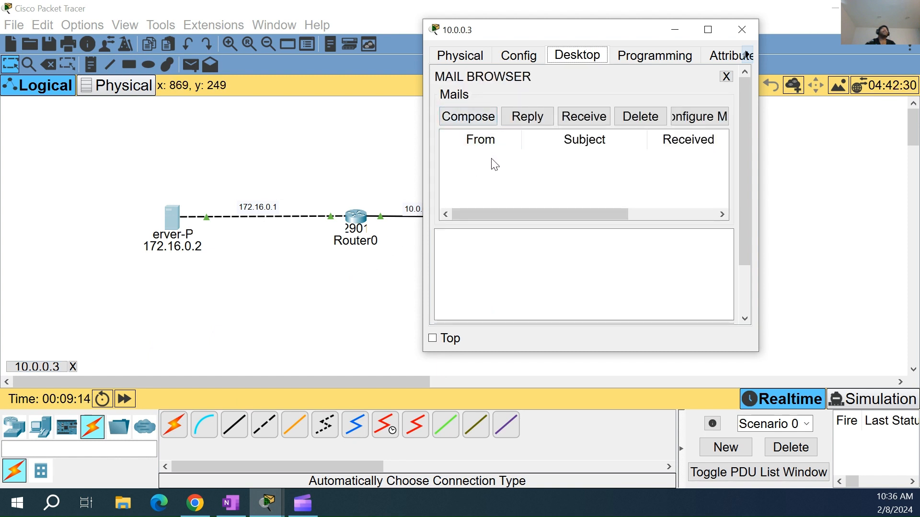
{"action": "left_click_drag", "start_coordinate": [507, 30], "coordinate": [676, 30]}
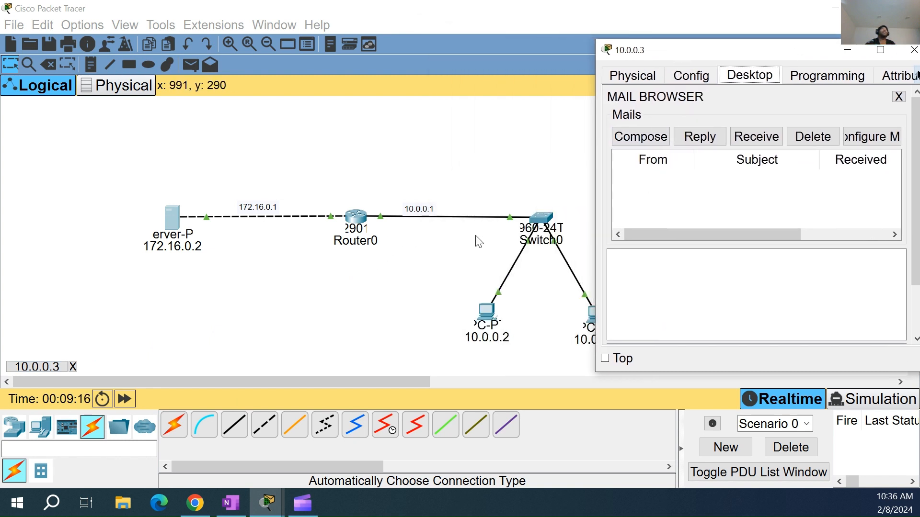
Receive the mail in the e-mail client of the PC labelled 10.0.0.2 and open the "Testing" message from User2
{"action": "left_click", "coordinate": [484, 315]}
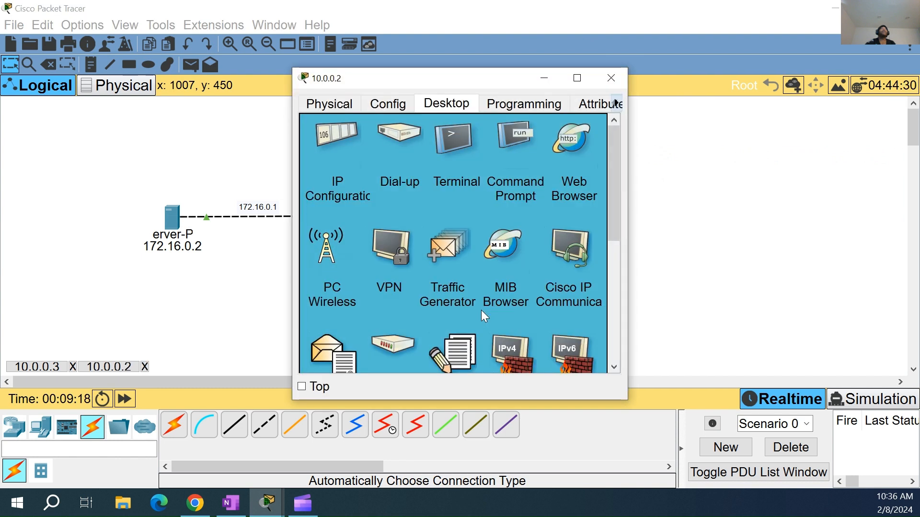
{"action": "scroll", "coordinate": [620, 154], "scroll_direction": "down", "scroll_amount": 3}
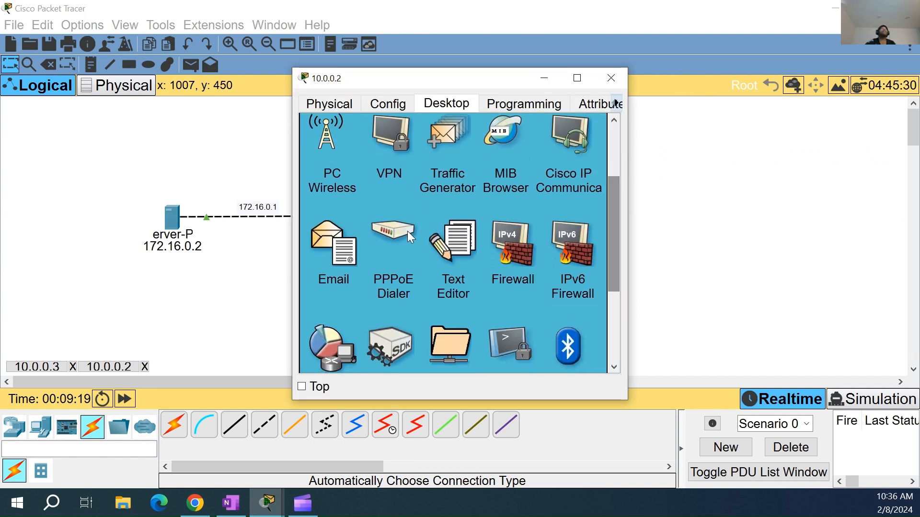
{"action": "left_click", "coordinate": [335, 237]}
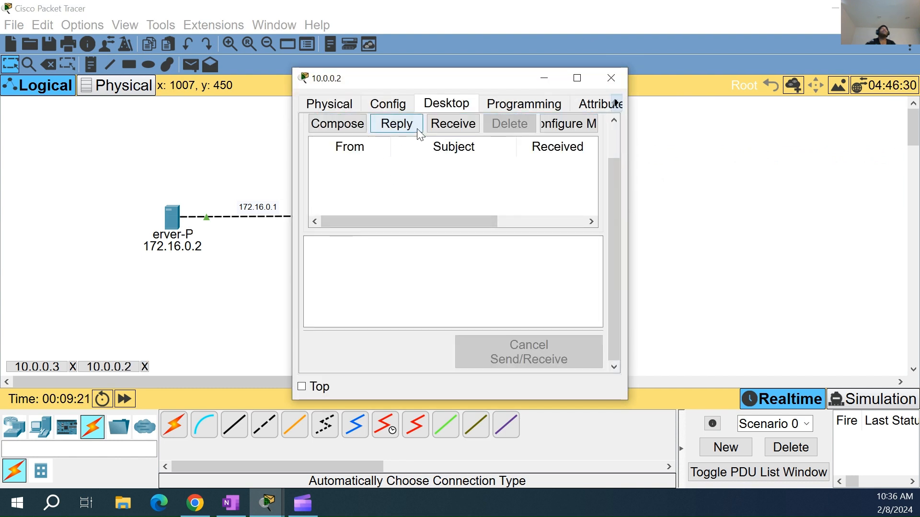
{"action": "left_click", "coordinate": [458, 129]}
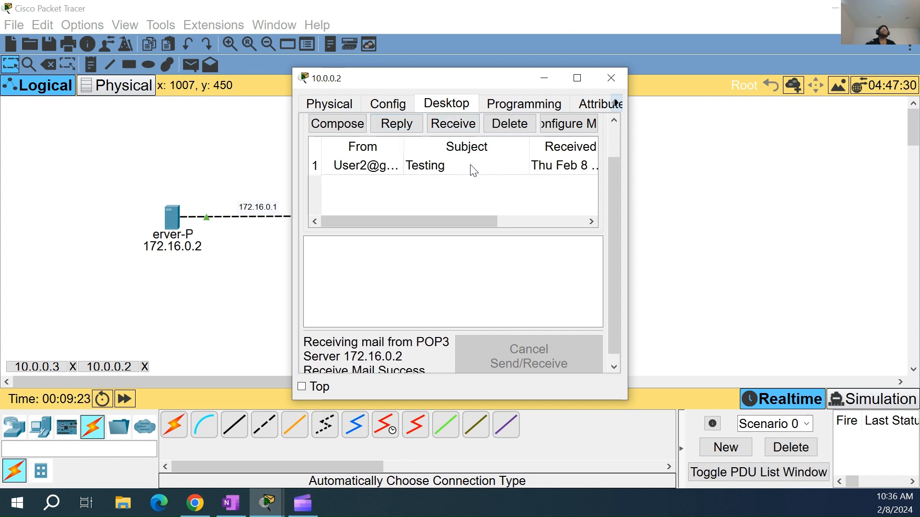
{"action": "left_click", "coordinate": [390, 167]}
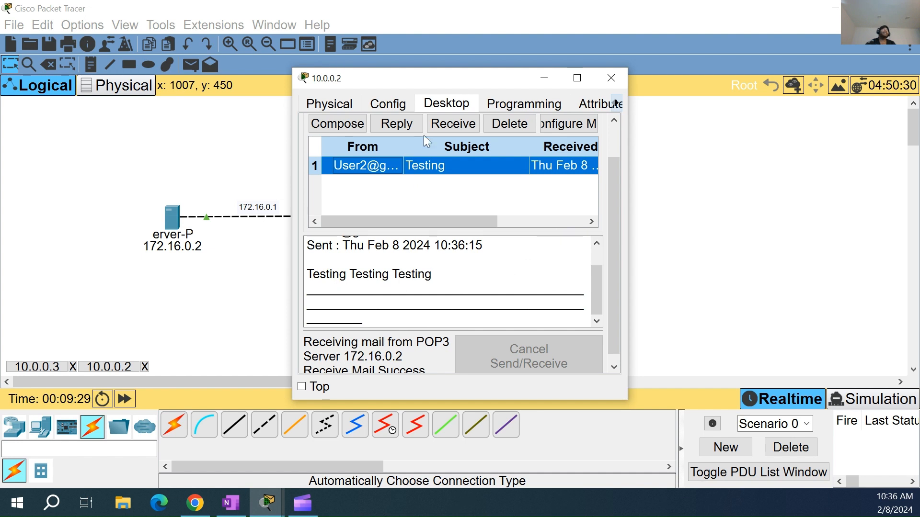
Reply to User2's mail with the text "Received", send it and close the window of the PC labelled 10.0.0.2
{"action": "left_click", "coordinate": [401, 129]}
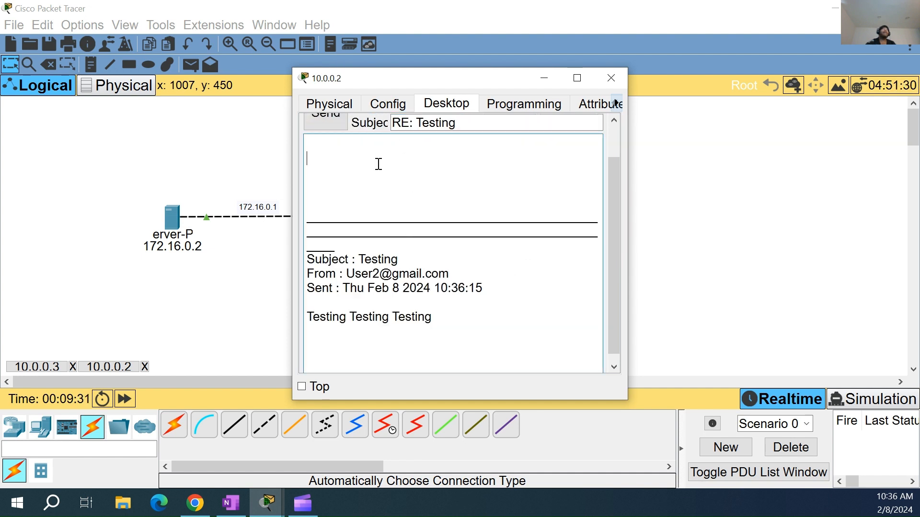
{"action": "type", "text": "Re"}
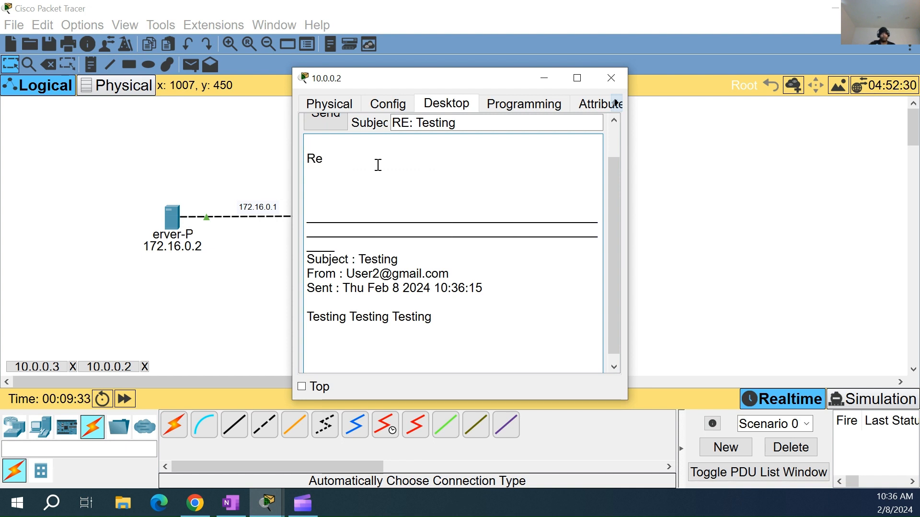
{"action": "type", "text": "ceived TR"}
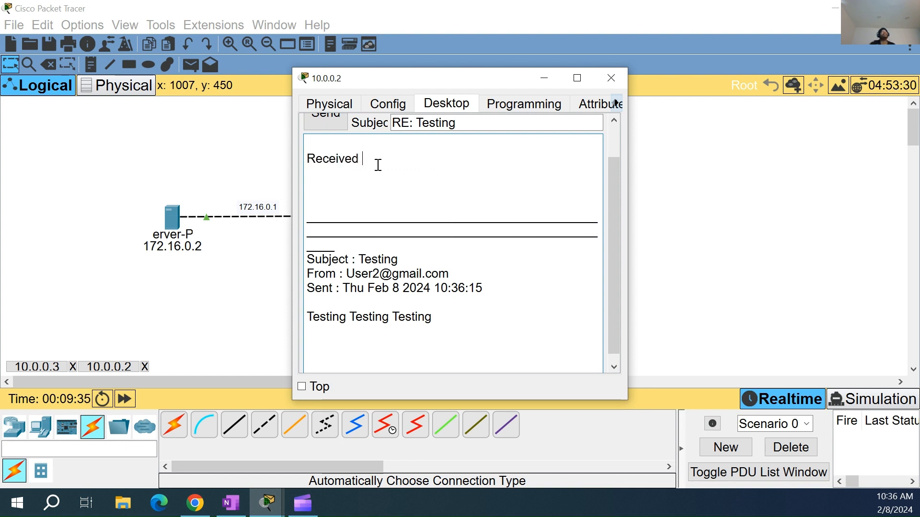
{"action": "key", "text": "BackSpace"}
{"action": "key", "text": "BackSpace"}
{"action": "key", "text": "BackSpace"}
{"action": "left_click", "coordinate": [321, 125]}
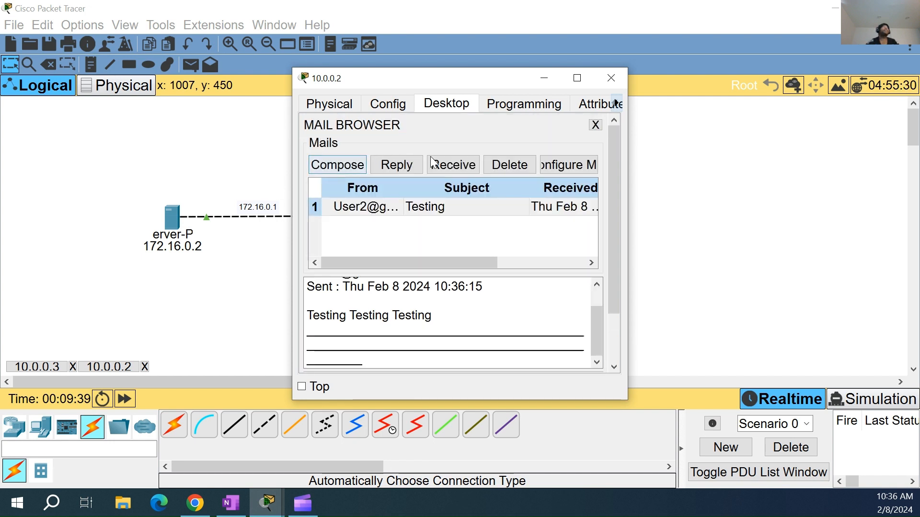
{"action": "left_click", "coordinate": [610, 78]}
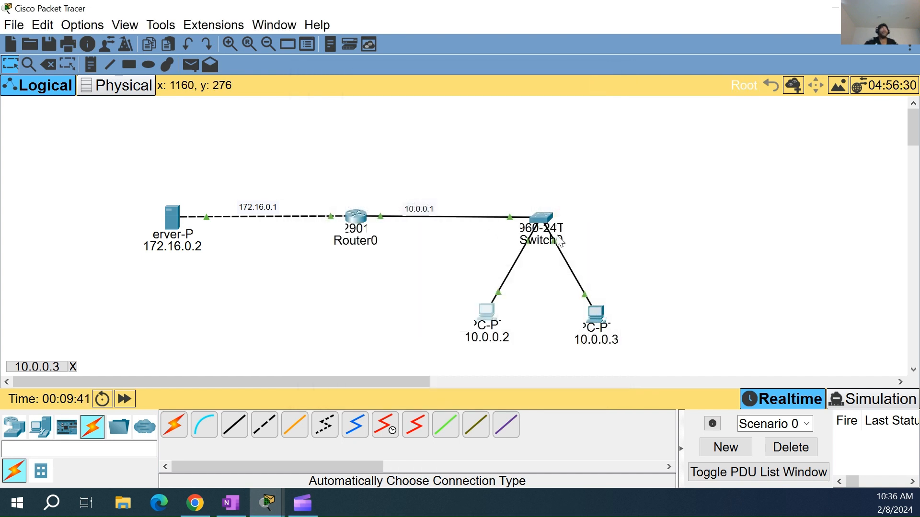
Receive mail on the PC labelled 10.0.0.3 and open the "RE: Testing" reply from User1
{"action": "left_click", "coordinate": [596, 312]}
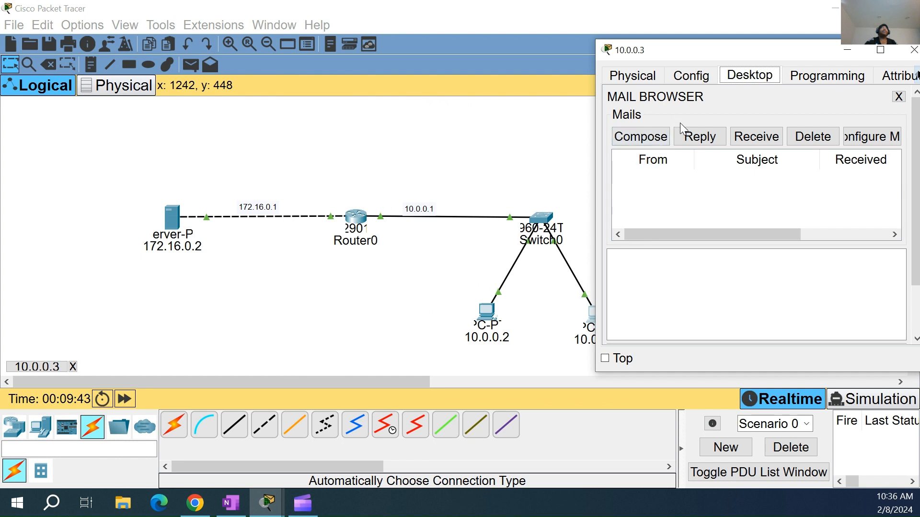
{"action": "left_click", "coordinate": [748, 139]}
{"action": "left_click", "coordinate": [728, 178]}
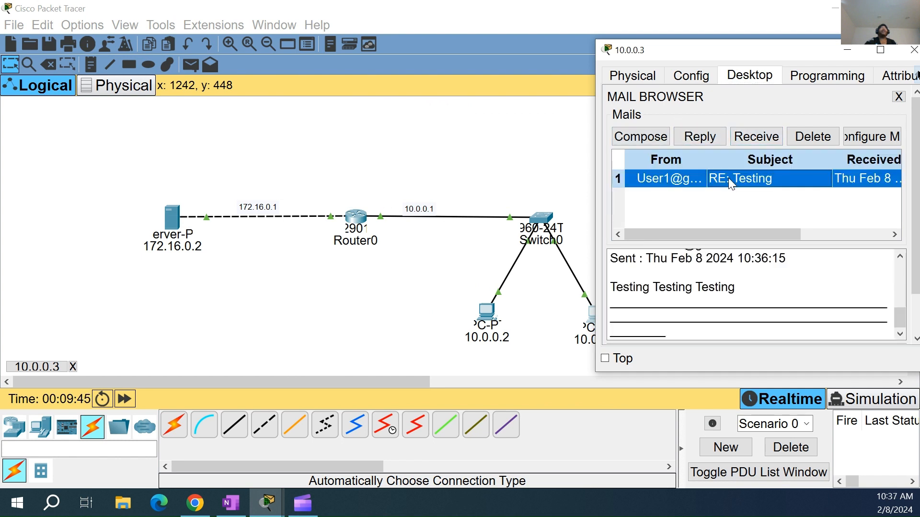
{"action": "left_click_drag", "start_coordinate": [900, 318], "coordinate": [912, 352]}
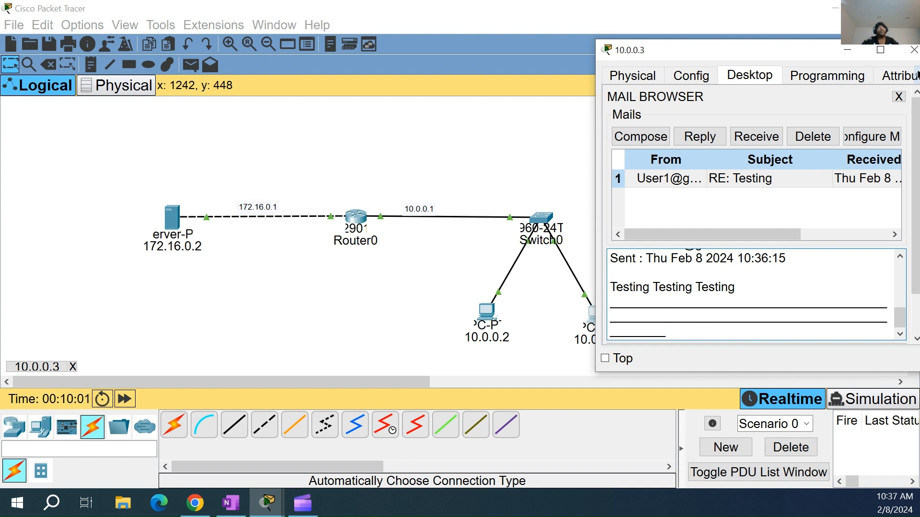
{"action": "key", "text": "alt+Tab"}
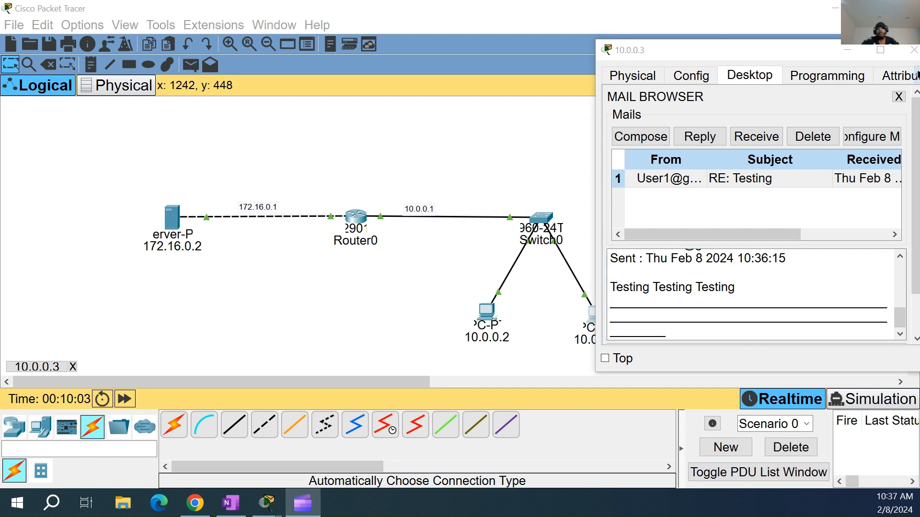